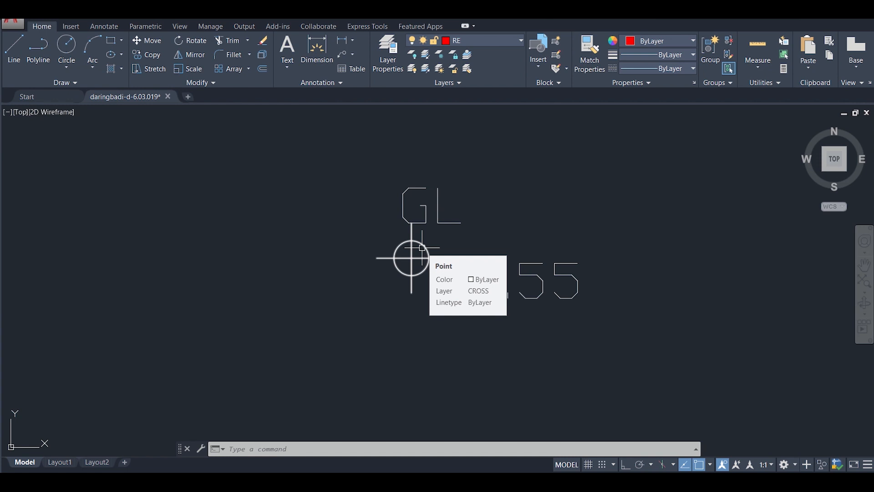
# Examine the surveyed ground level points and the red road edge lines across the drawing
pyautogui.scroll(-6, 422, 248)
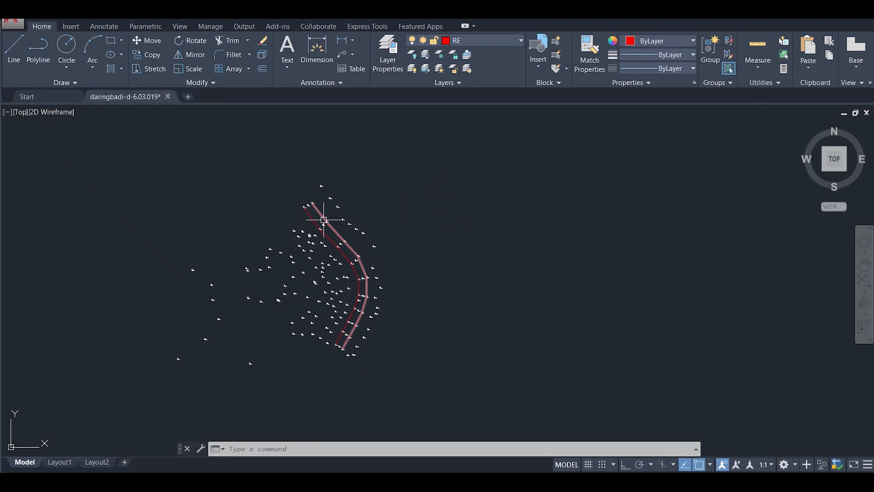
pyautogui.scroll(8, 324, 220)
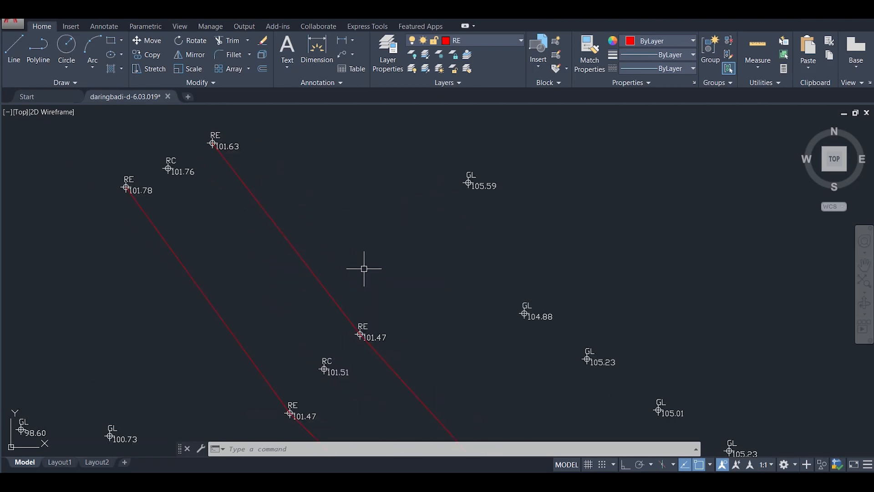
pyautogui.scroll(-6, 364, 268)
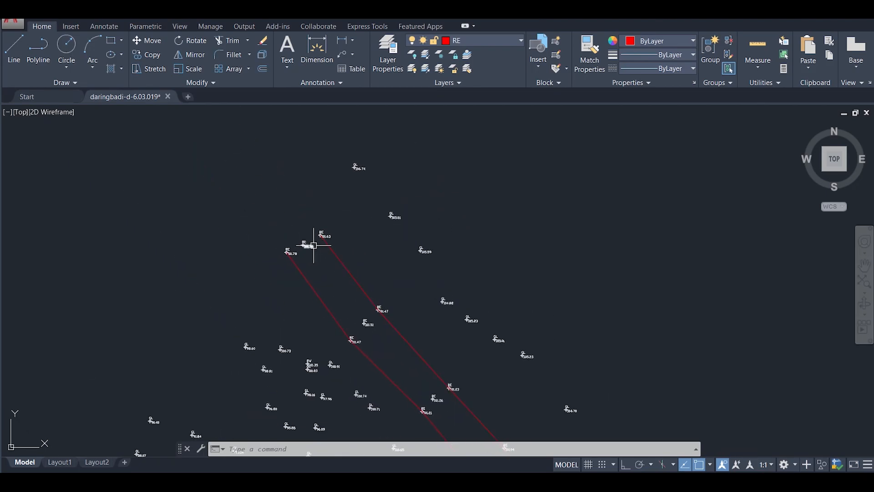
pyautogui.scroll(-5, 319, 191)
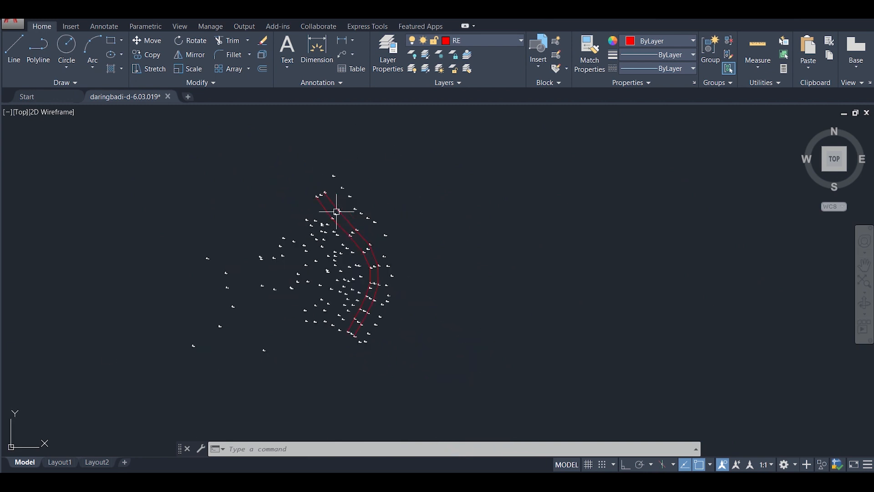
pyautogui.moveTo(336, 212); pyautogui.dragTo(344, 196, button='middle')
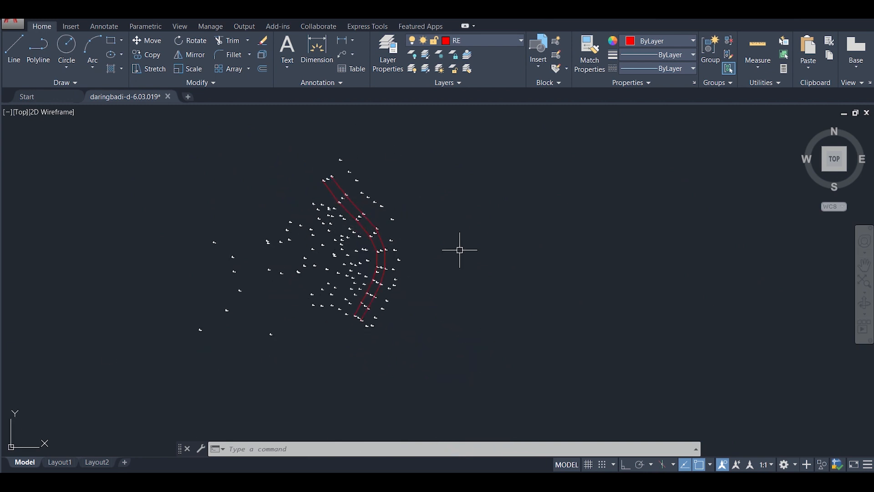
pyautogui.scroll(8, 318, 205)
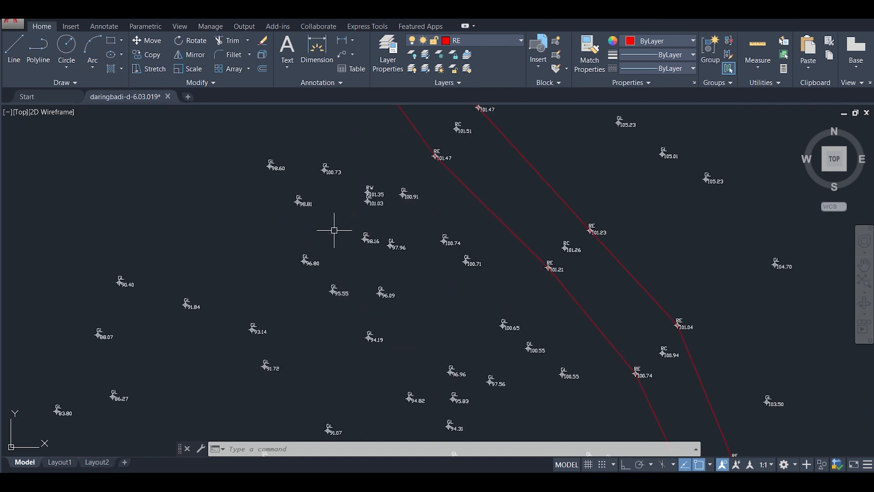
pyautogui.scroll(8, 333, 231)
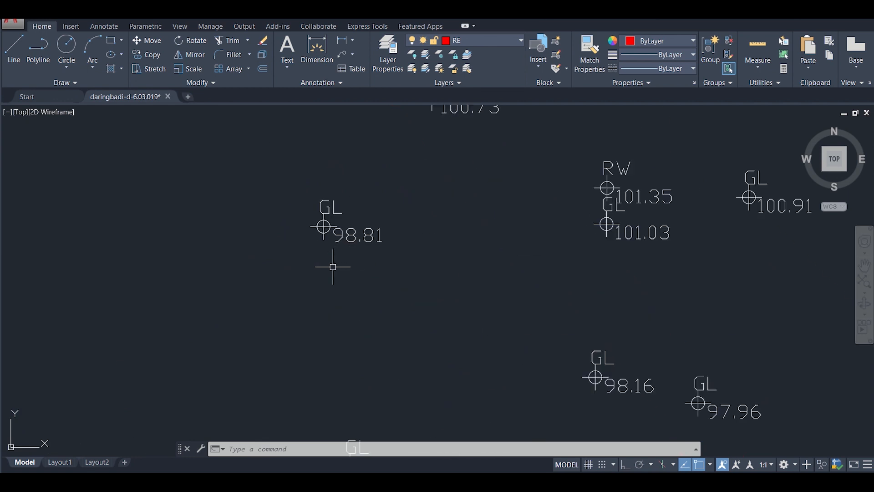
pyautogui.moveTo(333, 263); pyautogui.dragTo(344, 302, button='middle')
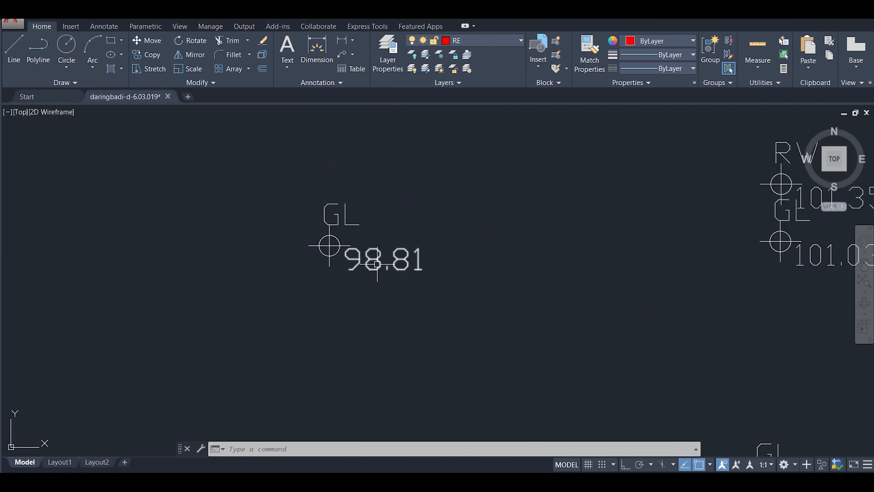
# Select the GL point labelled 98.81 and display its properties wide enough to read the X, Y and Z positions
pyautogui.moveTo(378, 264)
pyautogui.click(340, 255)
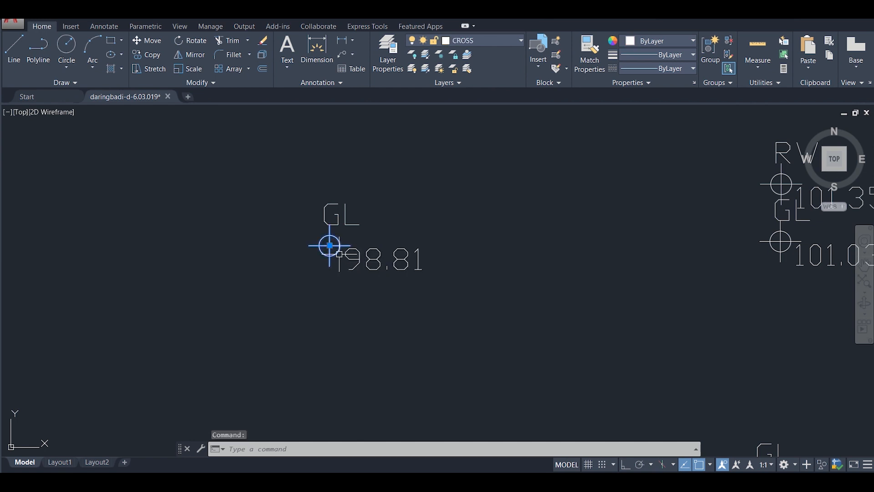
pyautogui.hotkey('ctrl', '1')
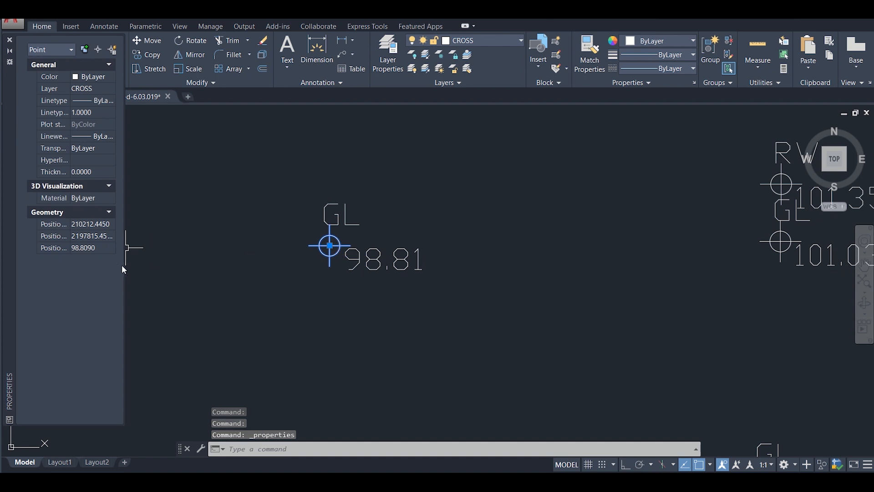
pyautogui.moveTo(126, 266); pyautogui.dragTo(208, 277)
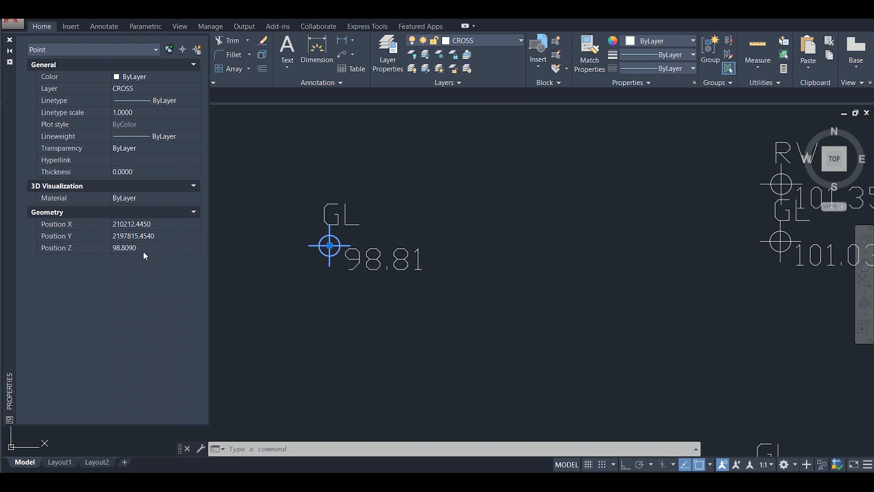
# Use Select Similar on the GL point labelled 98.81 to select every survey point on the CROSS layer
pyautogui.scroll(-8, 396, 253)
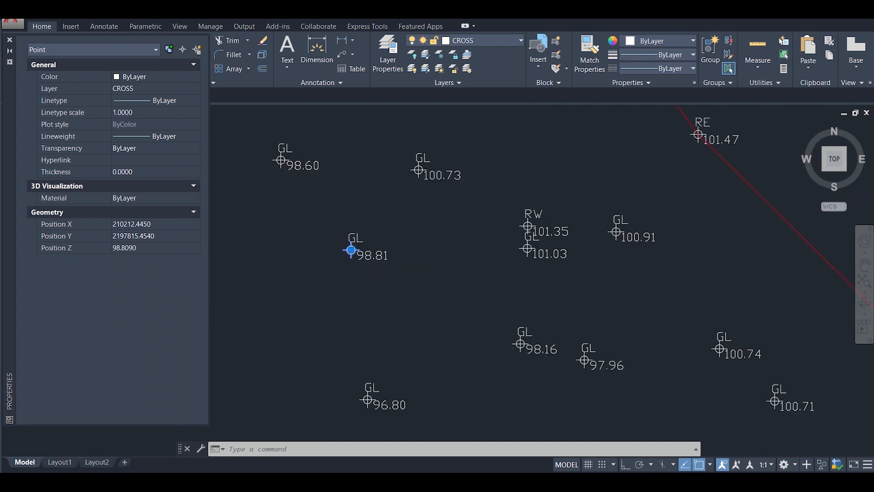
pyautogui.scroll(3, 467, 233)
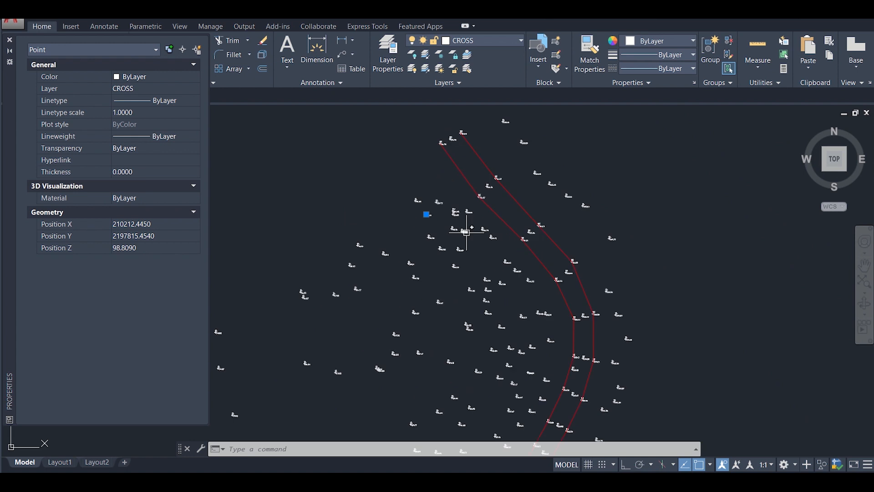
pyautogui.scroll(-3, 469, 234)
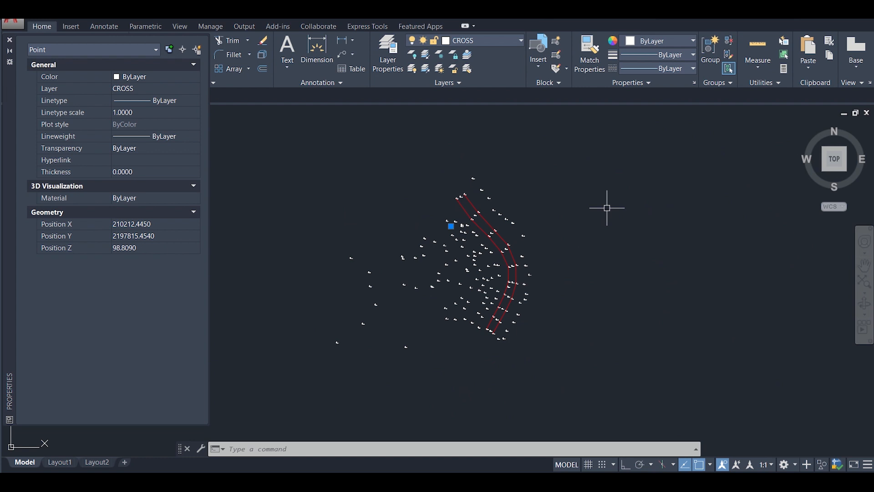
pyautogui.scroll(10, 449, 237)
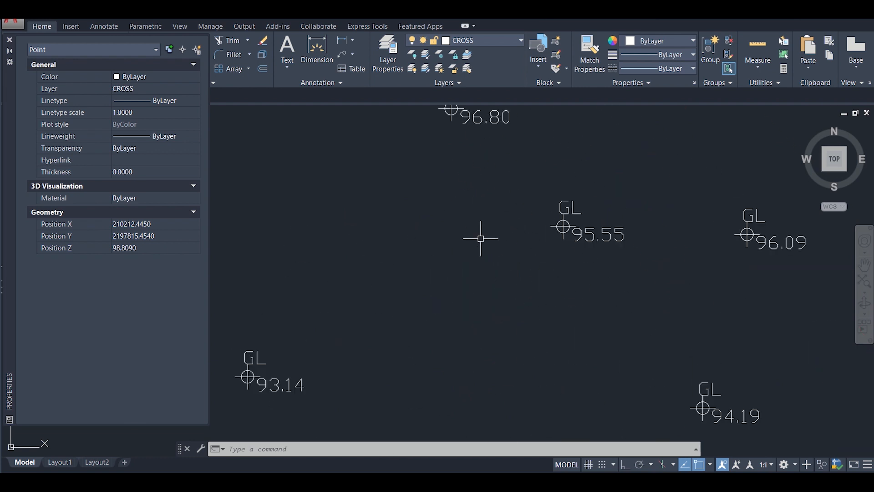
pyautogui.scroll(-9, 480, 239)
pyautogui.scroll(3, 481, 239)
pyautogui.moveTo(481, 239); pyautogui.dragTo(468, 338, button='middle')
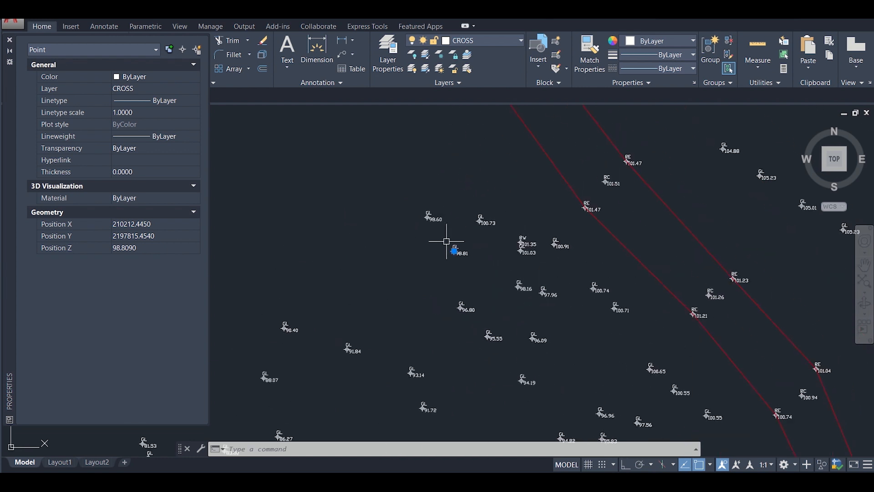
pyautogui.scroll(8, 447, 241)
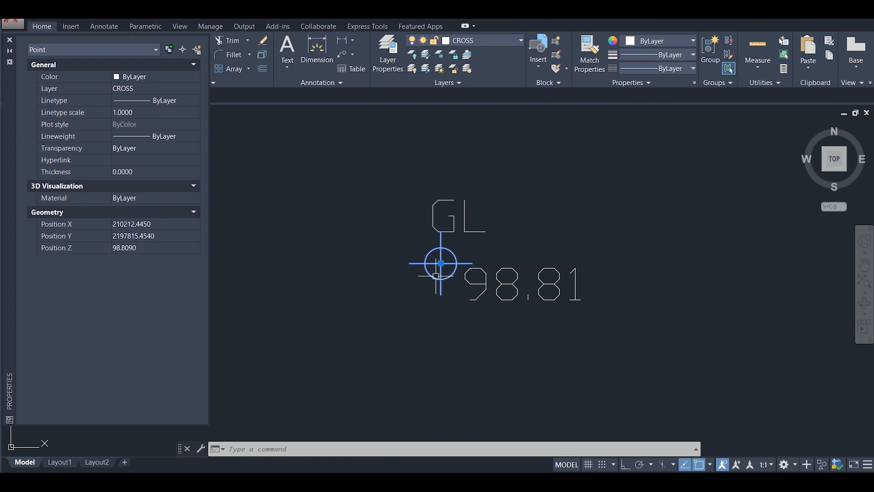
pyautogui.rightClick(436, 282)
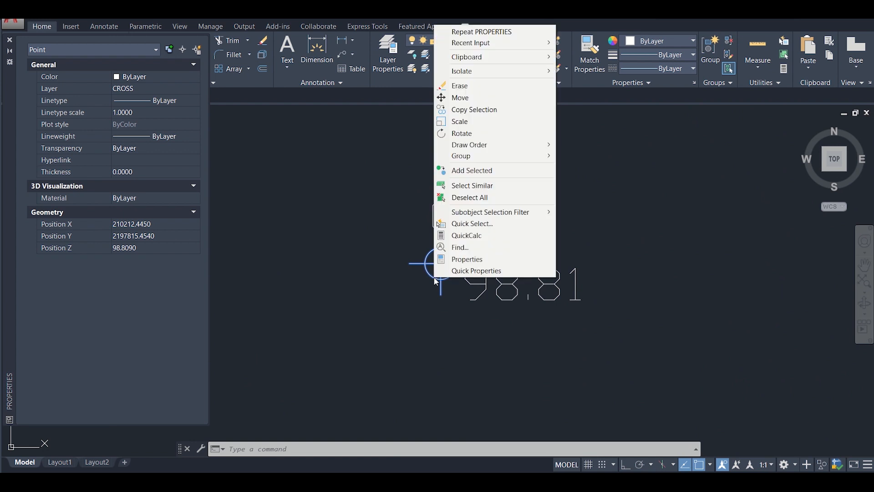
pyautogui.click(494, 186)
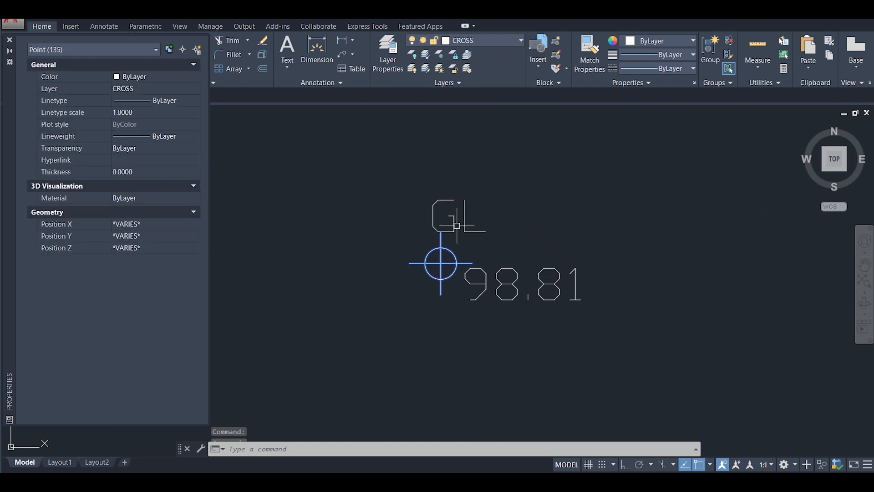
# Copy all the selected survey points to the clipboard and close the properties display
pyautogui.scroll(-8, 375, 277)
pyautogui.scroll(-5, 375, 278)
pyautogui.scroll(2, 474, 189)
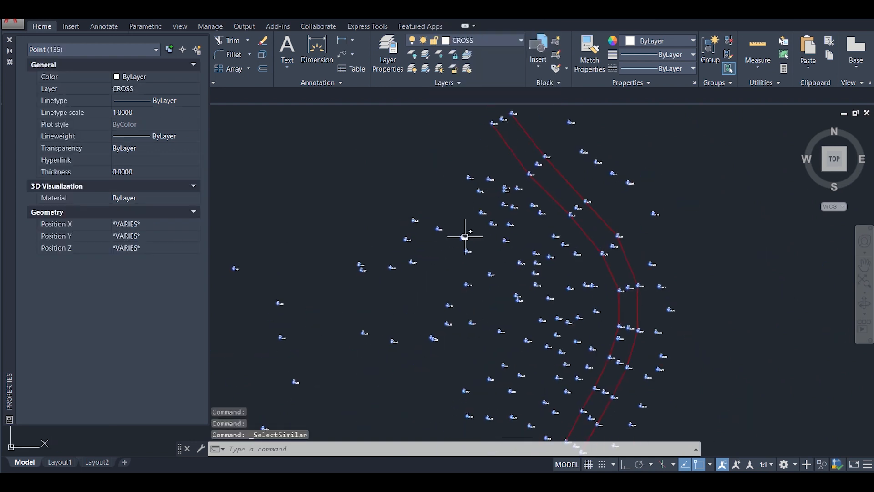
pyautogui.moveTo(511, 275); pyautogui.dragTo(482, 215, button='middle')
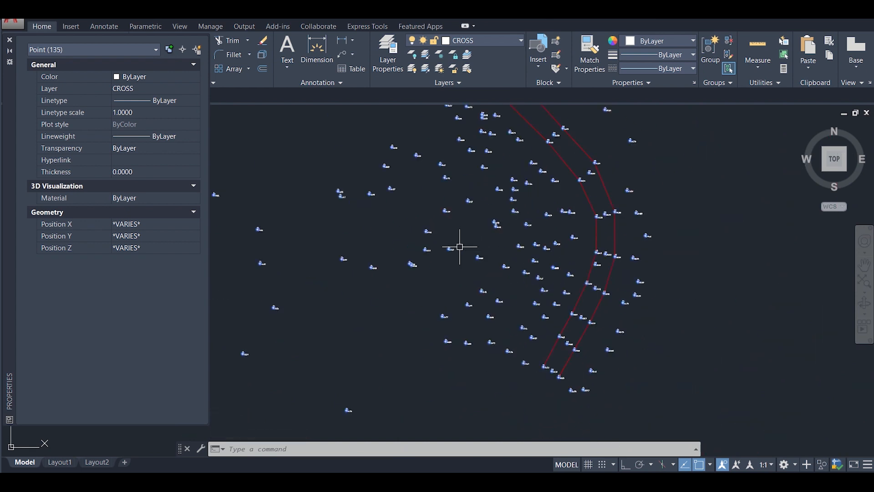
pyautogui.scroll(6, 445, 257)
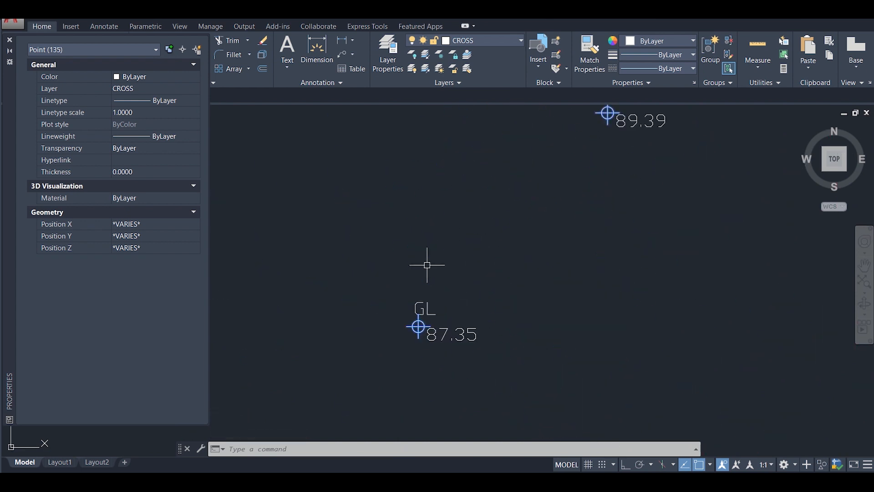
pyautogui.rightClick(415, 331)
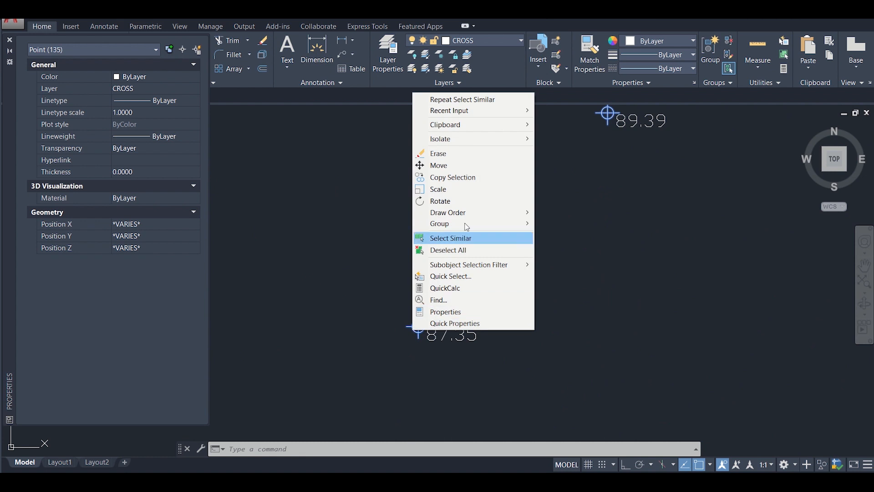
pyautogui.moveTo(492, 129)
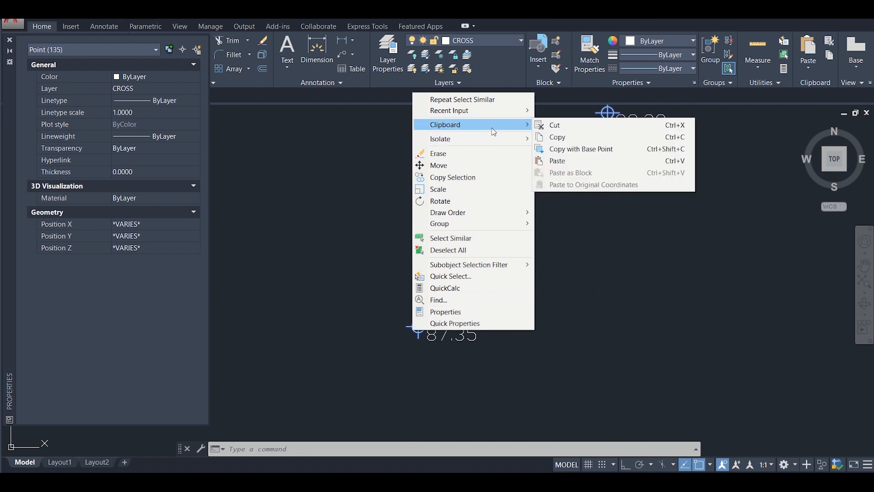
pyautogui.click(563, 139)
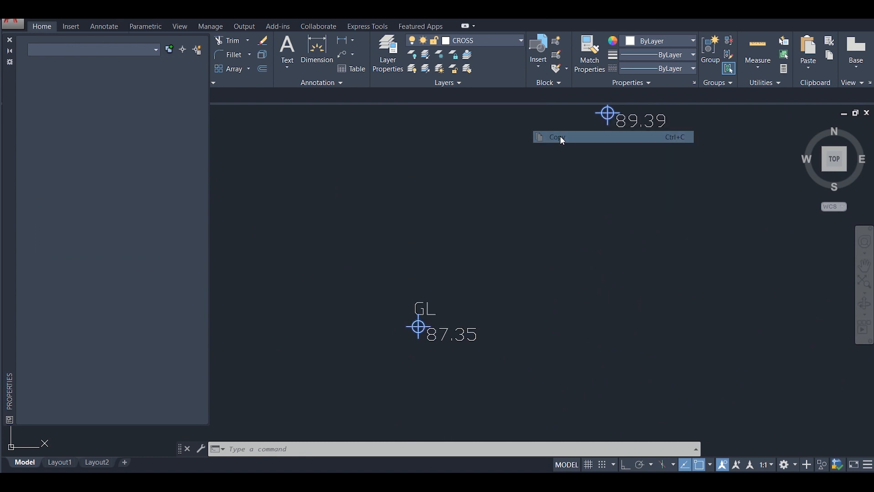
pyautogui.click(10, 40)
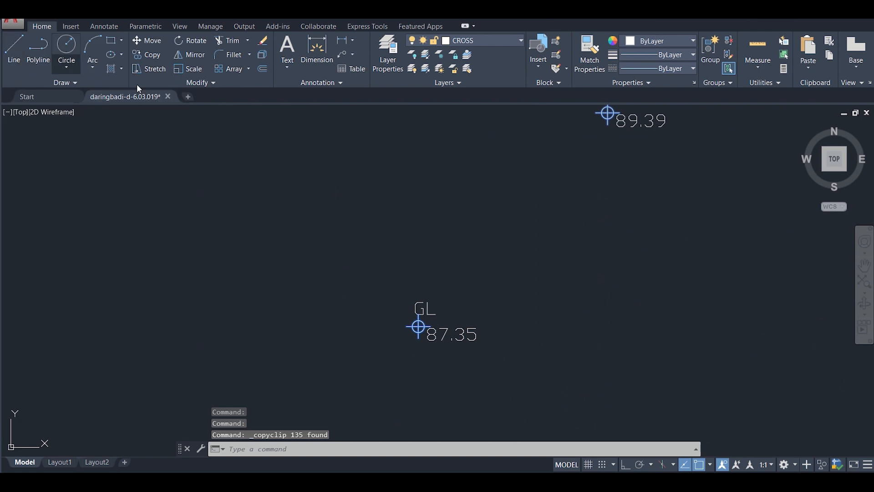
# Create a new drawing and paste the copied survey points to their original coordinates
pyautogui.click(192, 97)
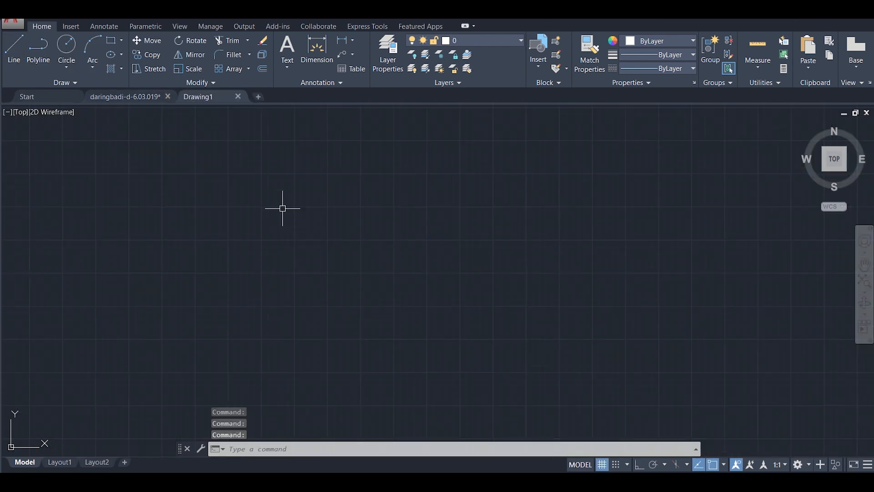
pyautogui.rightClick(279, 252)
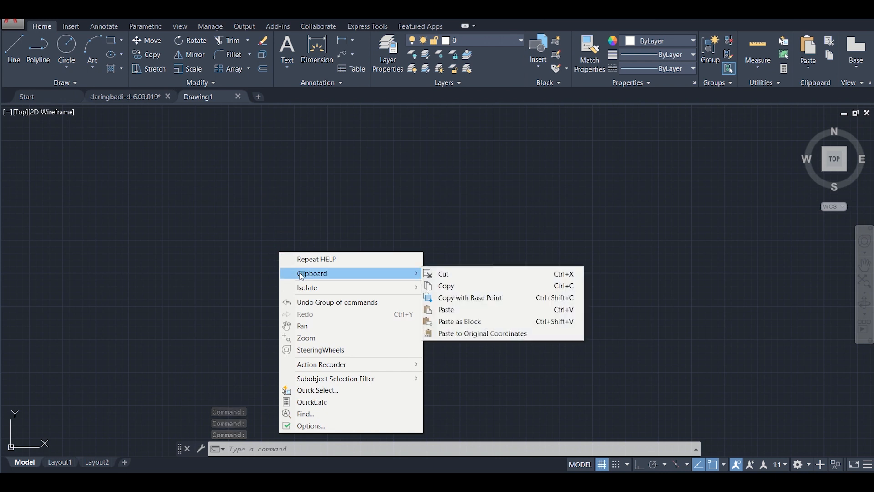
pyautogui.moveTo(400, 273)
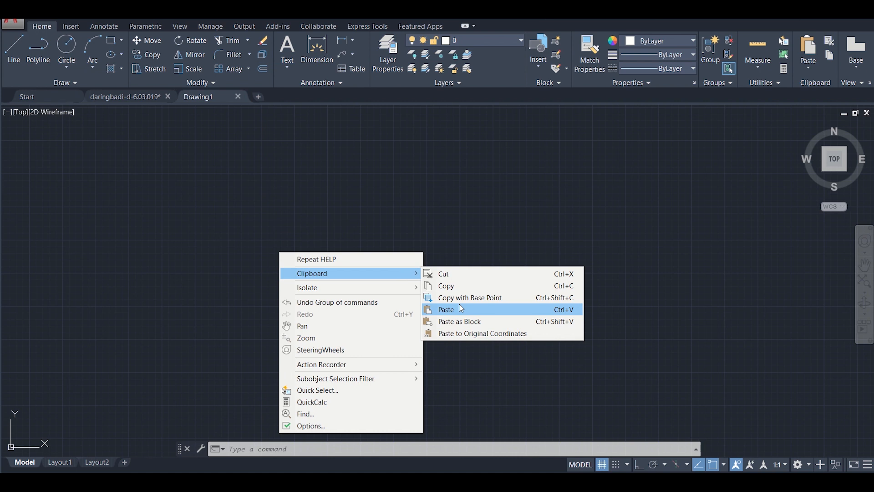
pyautogui.click(457, 332)
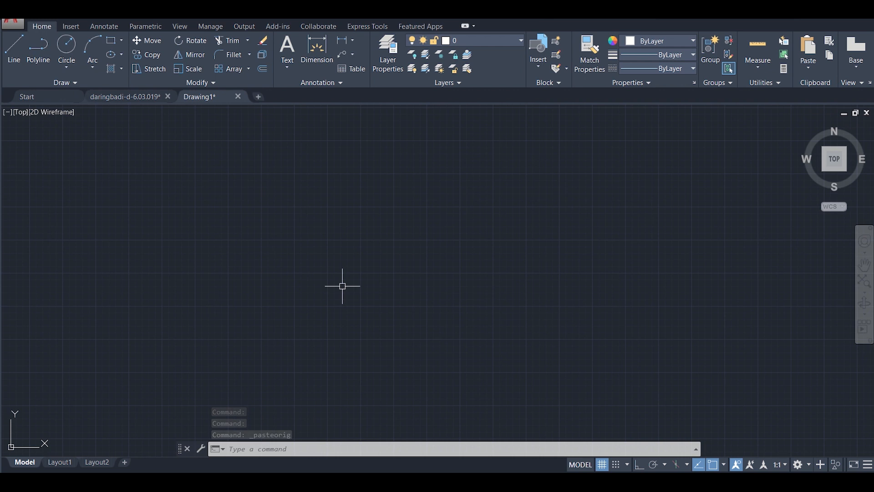
# Zoom All in the new drawing and locate the pasted survey points at close range
pyautogui.write('z')
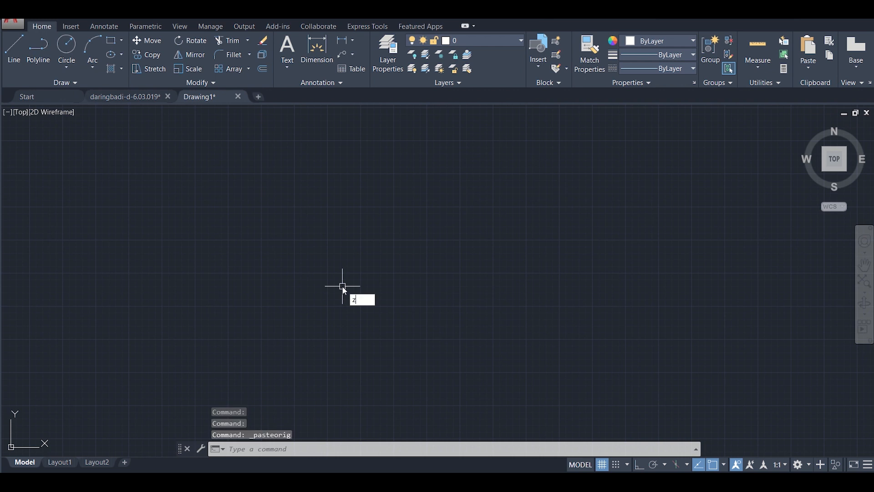
pyautogui.press('Return')
pyautogui.write('a')
pyautogui.press('Return')
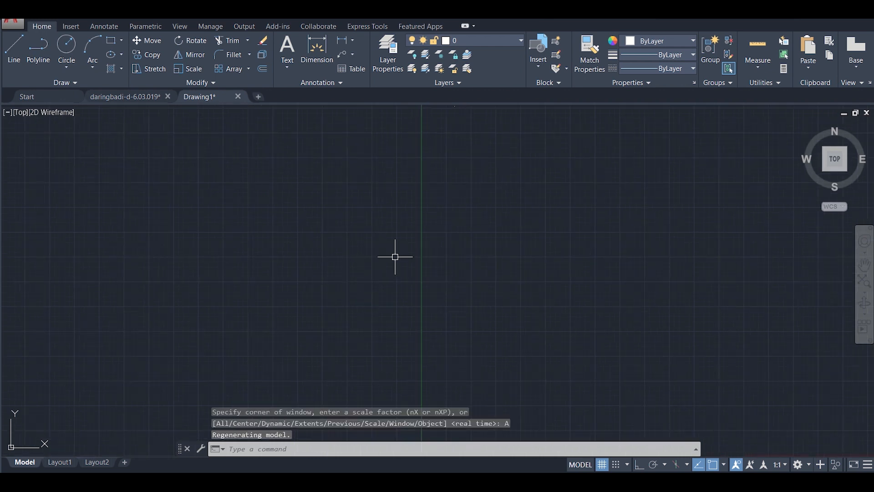
pyautogui.moveTo(395, 253)
pyautogui.mouseDown(button='middle')
pyautogui.moveTo(397, 201)
pyautogui.moveTo(336, 347)
pyautogui.mouseUp(button='middle')
pyautogui.scroll(5, 387, 265)
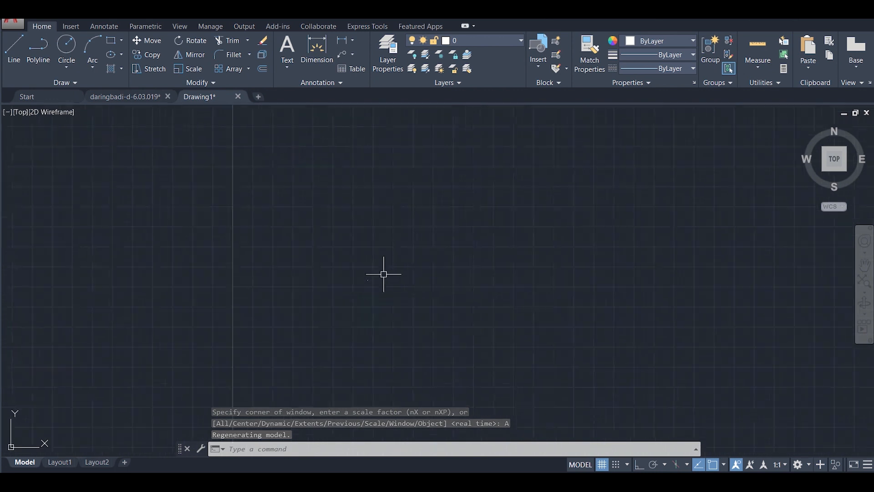
pyautogui.scroll(12, 375, 285)
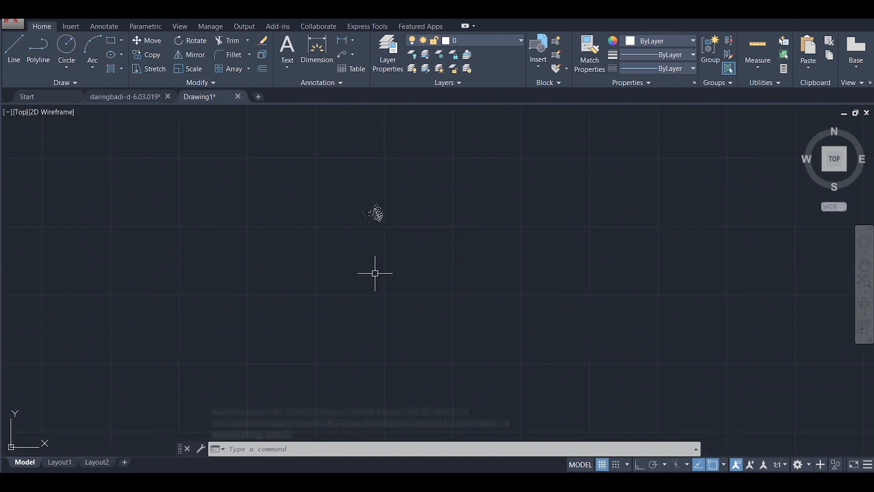
pyautogui.moveTo(385, 222); pyautogui.dragTo(496, 334, button='middle')
pyautogui.scroll(6, 381, 291)
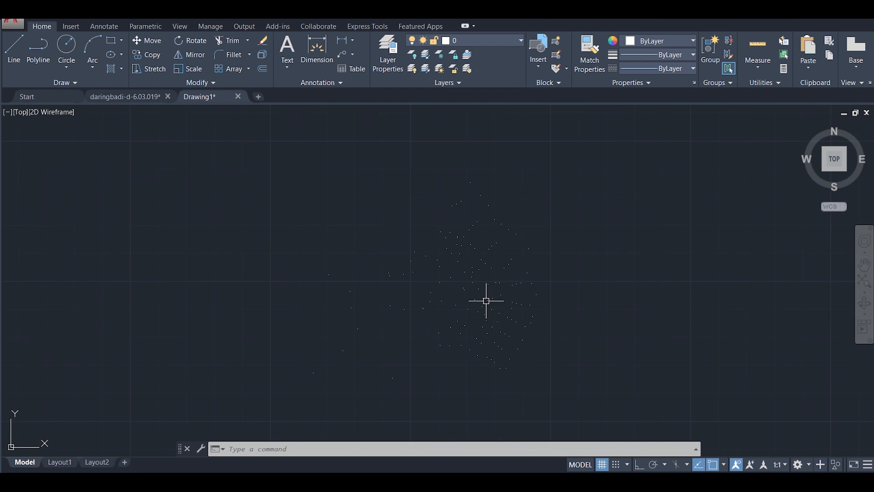
# Set the point style to a circle with an X, sized 0.3 in absolute units
pyautogui.write('pt')
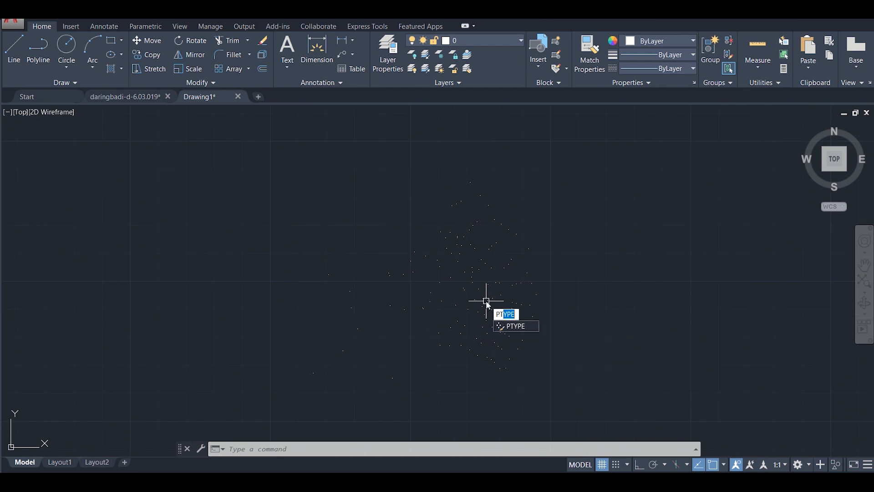
pyautogui.press('Return')
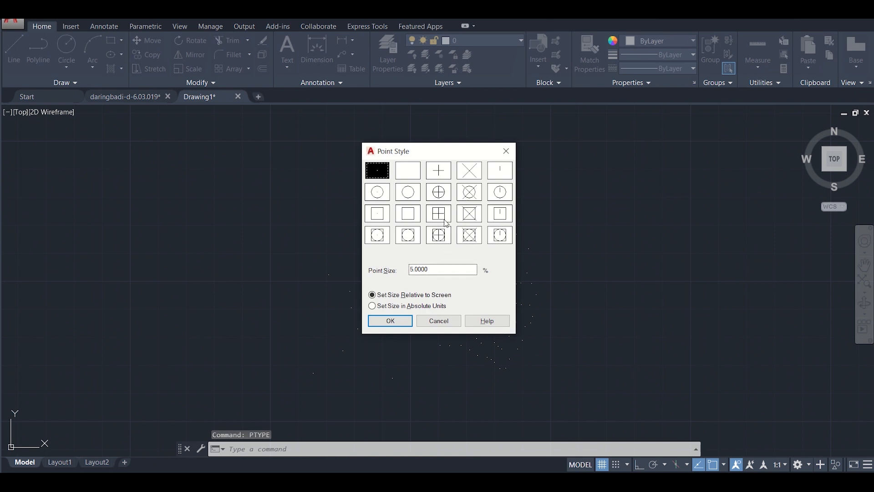
pyautogui.click(466, 200)
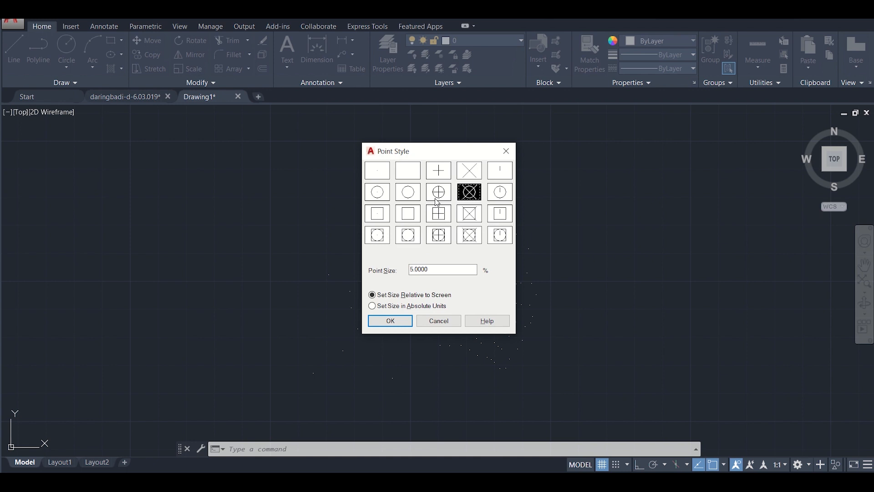
pyautogui.click(435, 270)
pyautogui.click(402, 308)
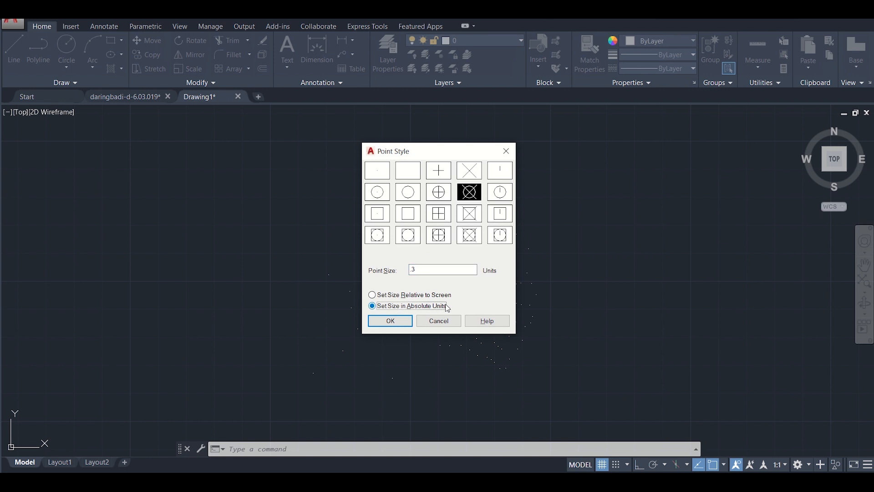
pyautogui.click(397, 323)
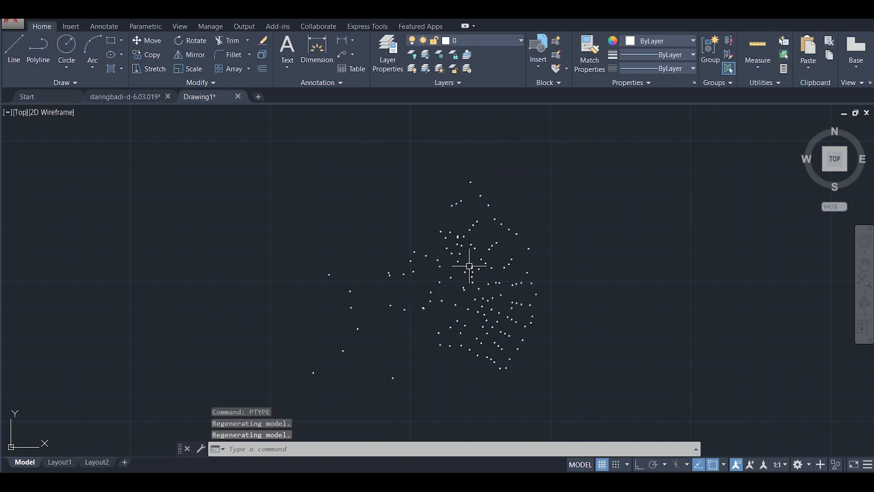
# Examine the restyled survey point markers at close range and across the whole point group
pyautogui.scroll(4, 477, 248)
pyautogui.scroll(-3, 476, 248)
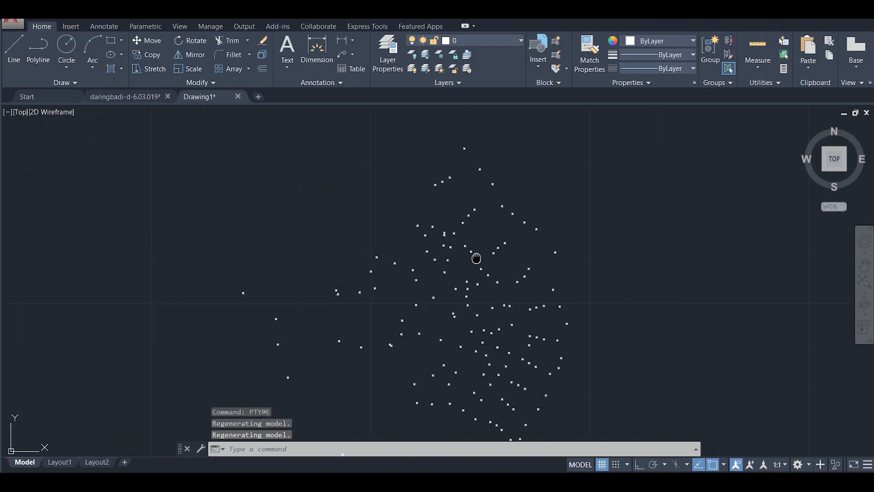
pyautogui.scroll(-2, 474, 237)
pyautogui.scroll(5, 476, 207)
pyautogui.scroll(1, 476, 206)
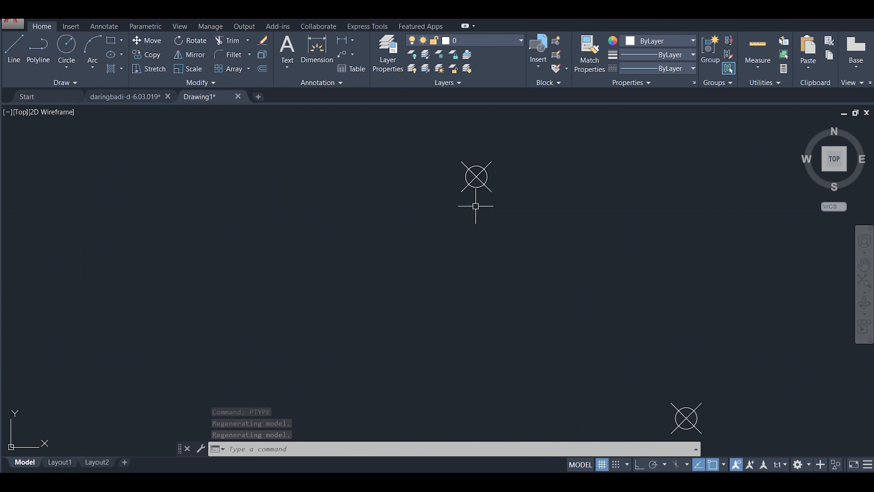
pyautogui.moveTo(476, 206); pyautogui.dragTo(431, 285, button='middle')
pyautogui.scroll(5, 433, 278)
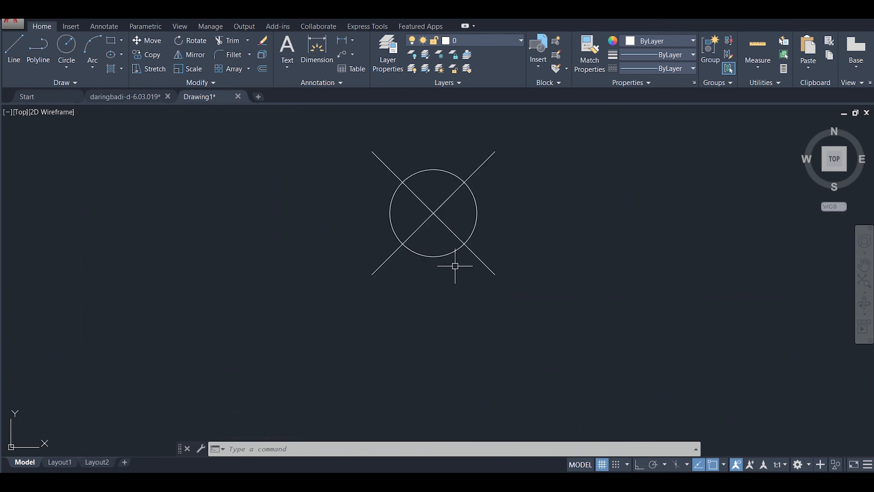
pyautogui.scroll(-6, 469, 268)
pyautogui.moveTo(345, 341); pyautogui.dragTo(356, 253, button='middle')
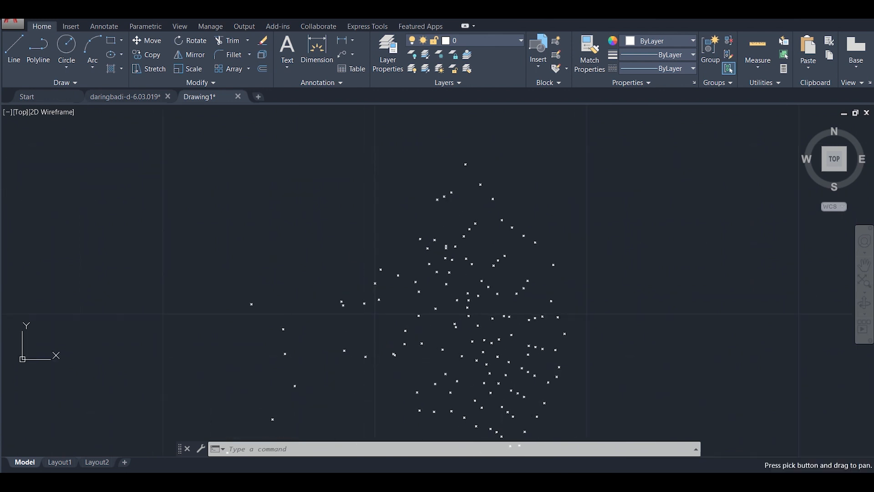
pyautogui.scroll(-3, 371, 255)
pyautogui.moveTo(414, 288); pyautogui.dragTo(414, 270, button='middle')
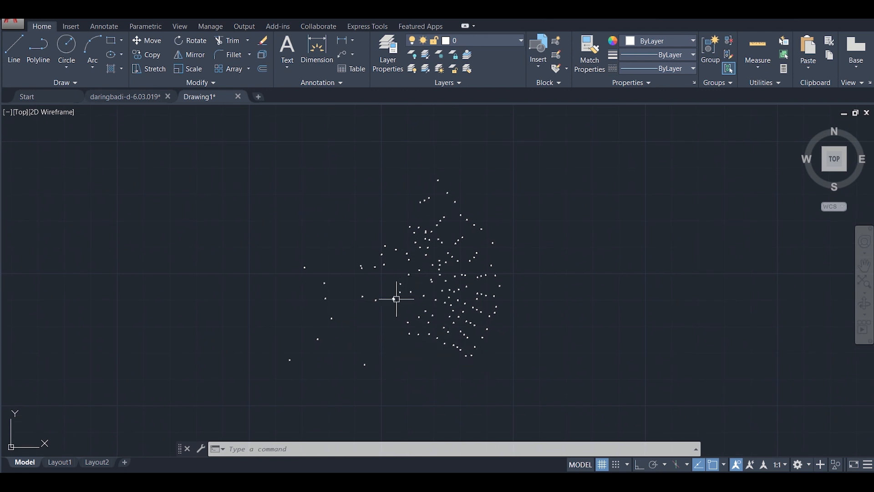
# Use Select Similar on one survey point to select all the points in the new drawing
pyautogui.scroll(4, 397, 300)
pyautogui.click(366, 306)
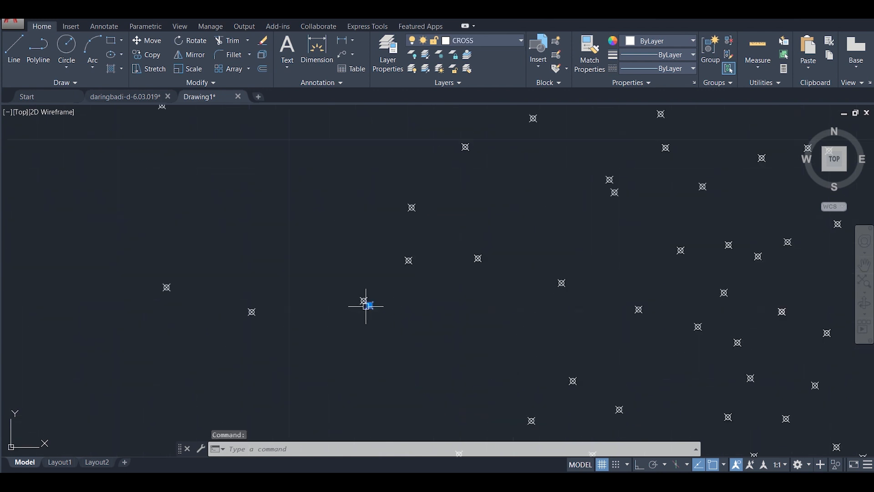
pyautogui.rightClick(367, 306)
pyautogui.click(412, 220)
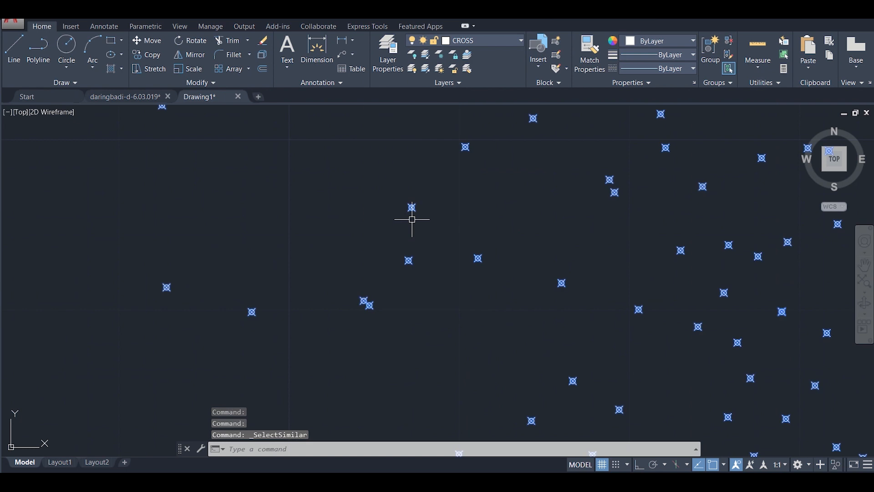
pyautogui.scroll(-4, 405, 246)
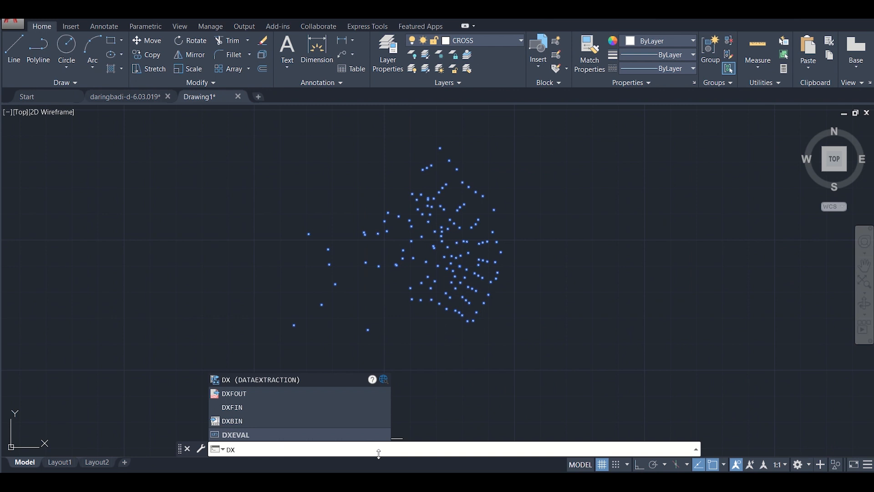
# Start Data Extraction (DX) and save the drawing as Drawing1.dwg in the 10-12-19 folder
pyautogui.press('Return')
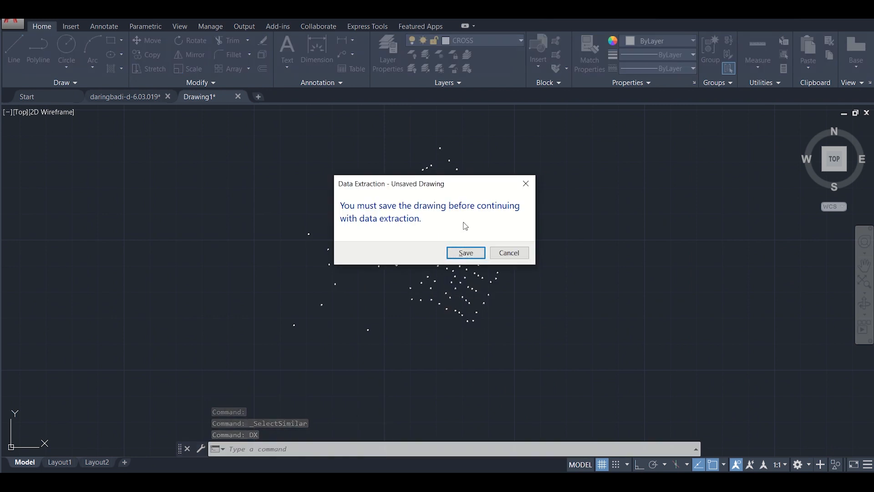
pyautogui.click(465, 253)
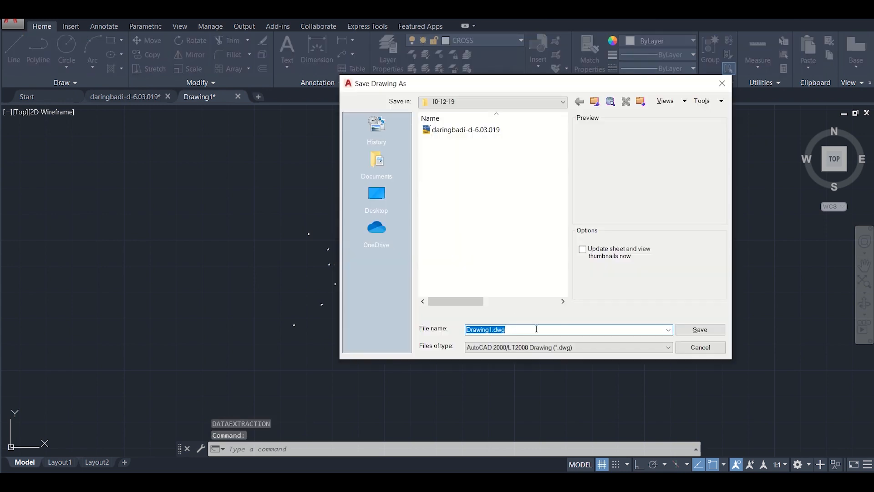
pyautogui.click(693, 331)
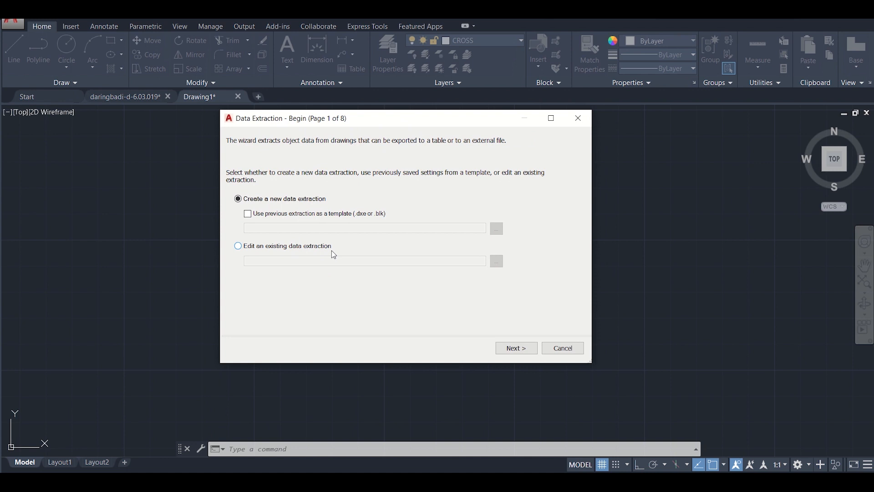
# Create a new data extraction and save it on the Desktop under the name 11
pyautogui.click(506, 349)
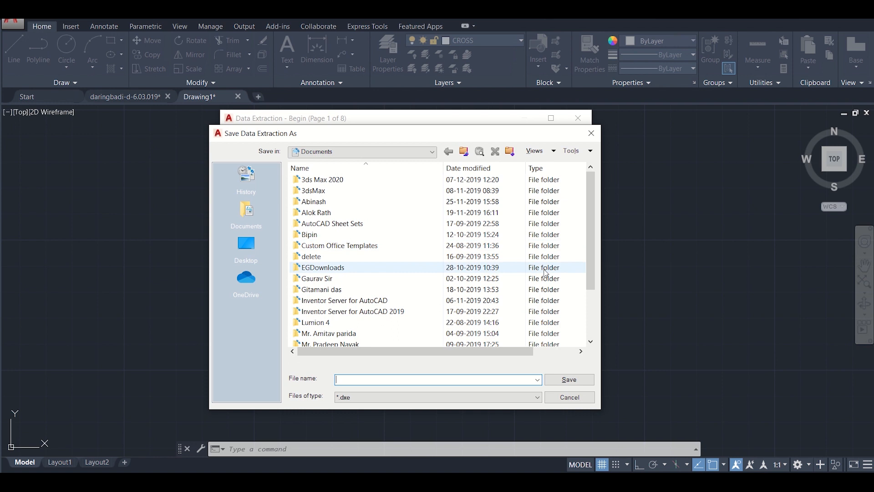
pyautogui.scroll(-2, 456, 255)
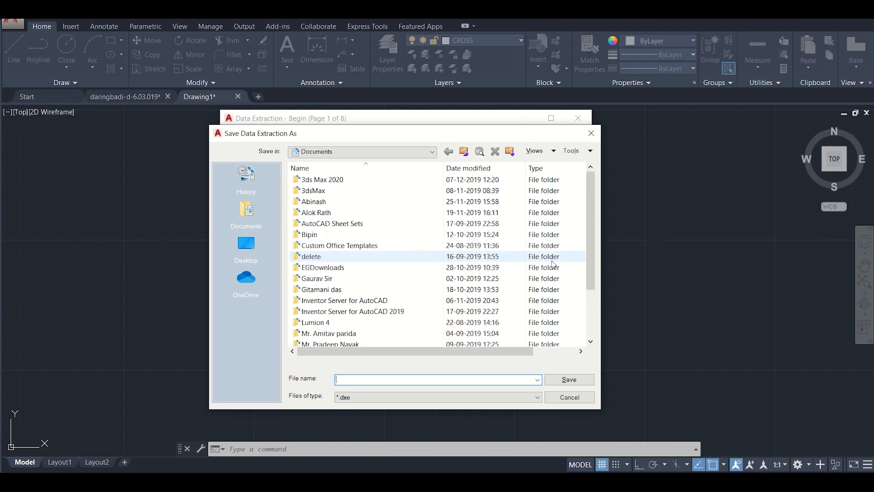
pyautogui.click(246, 245)
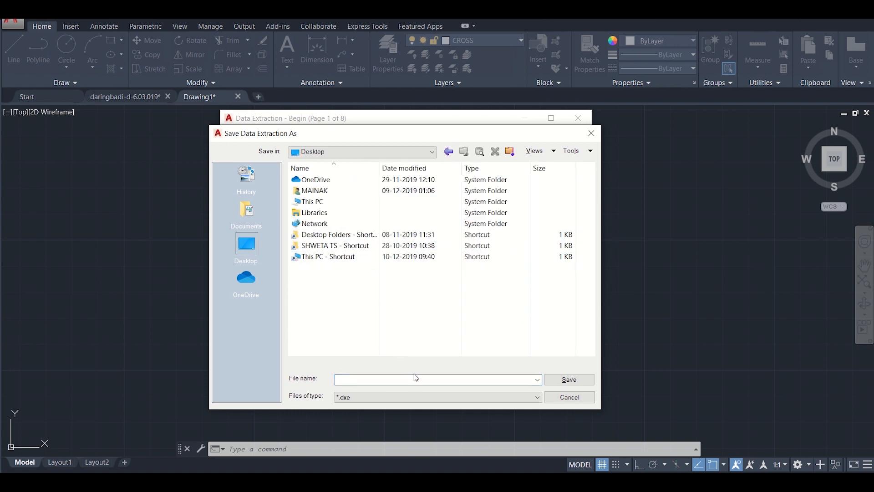
pyautogui.click(415, 378)
pyautogui.write('11')
pyautogui.click(570, 380)
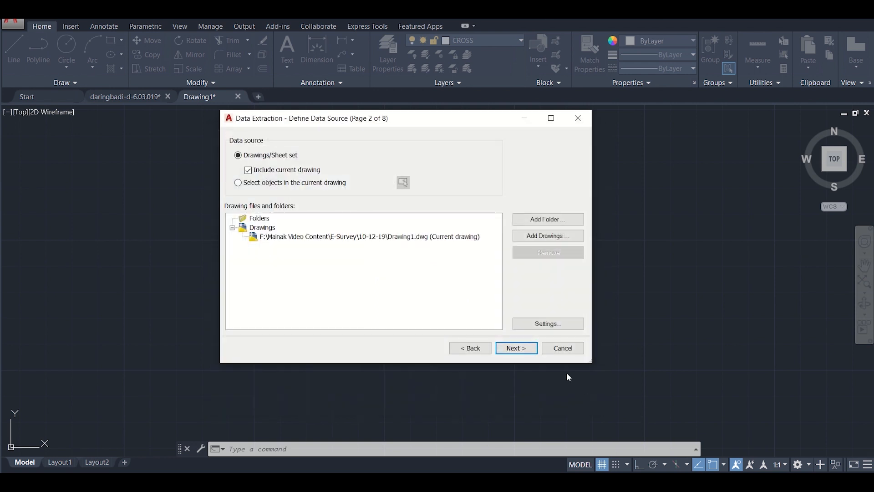
# Use the current drawing's Point objects as source and limit the extracted properties to the Geometry category, Position X, Y and Z
pyautogui.click(524, 349)
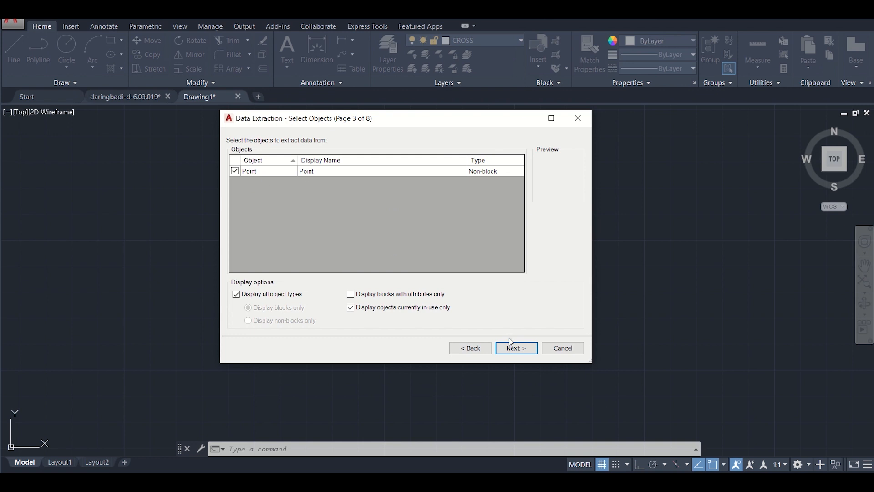
pyautogui.click(512, 350)
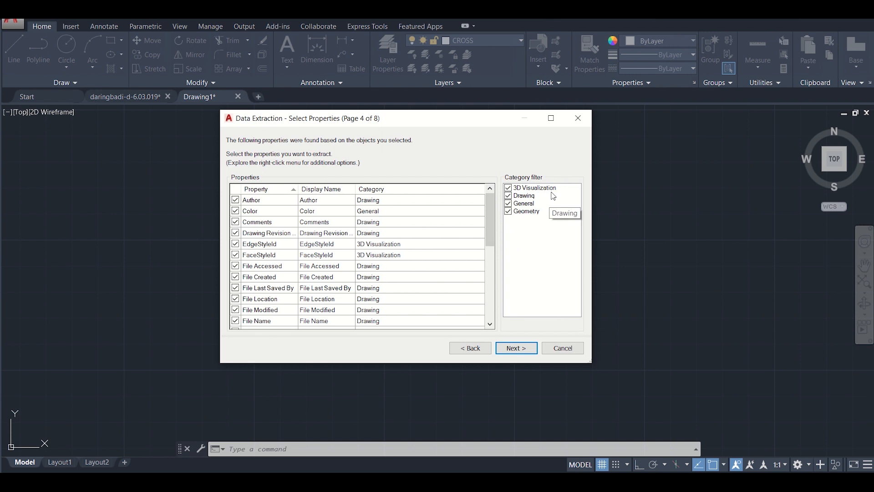
pyautogui.click(508, 203)
pyautogui.click(508, 195)
pyautogui.click(509, 187)
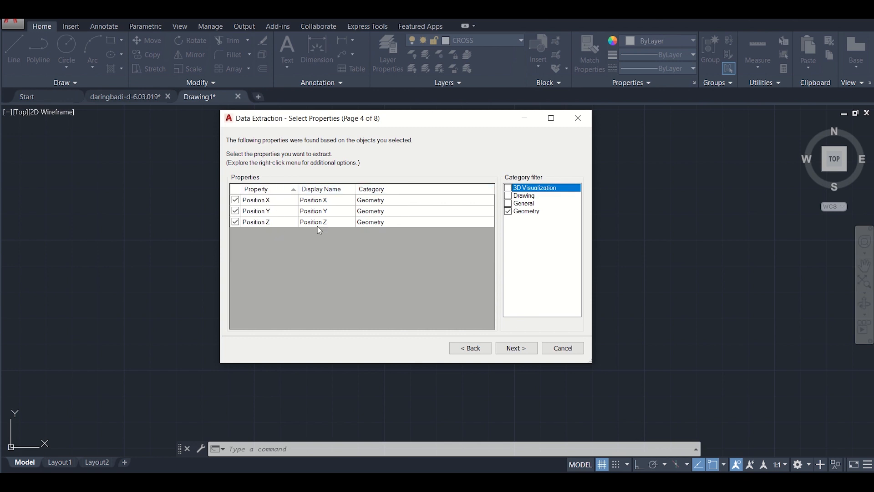
pyautogui.click(517, 348)
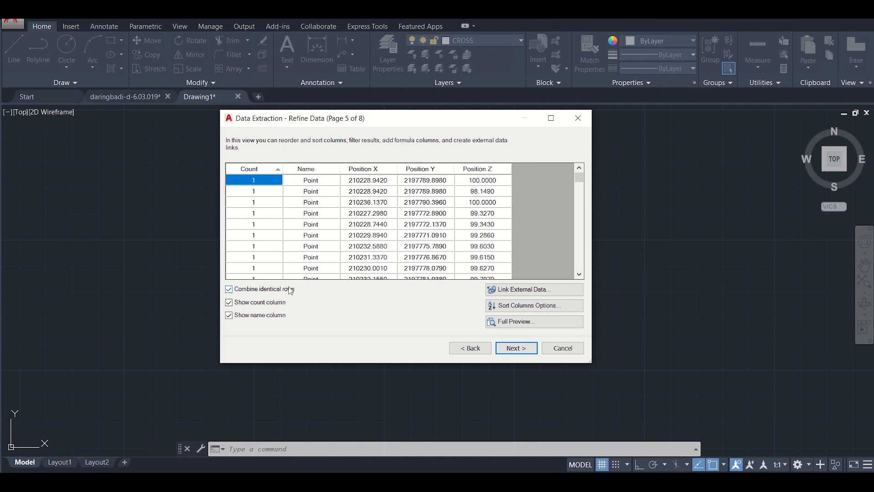
# Hide the name column in the extracted data, keep the count column, and accept the refined data
pyautogui.click(264, 319)
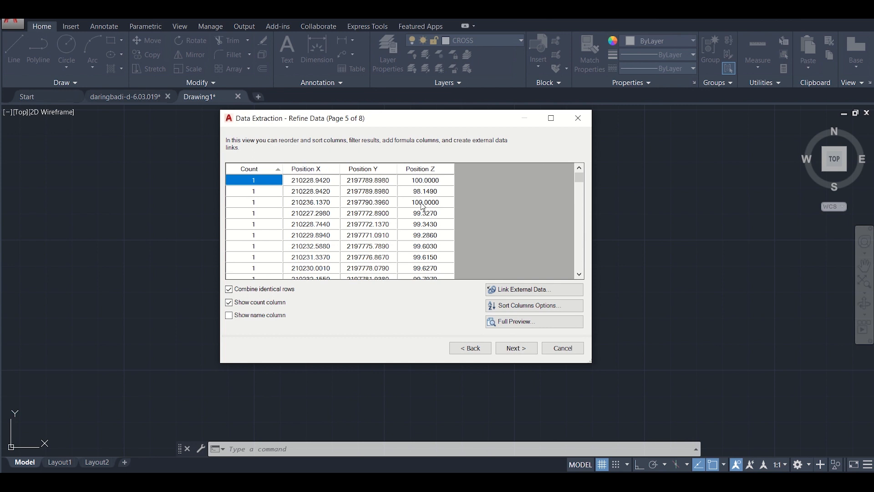
pyautogui.click(229, 304)
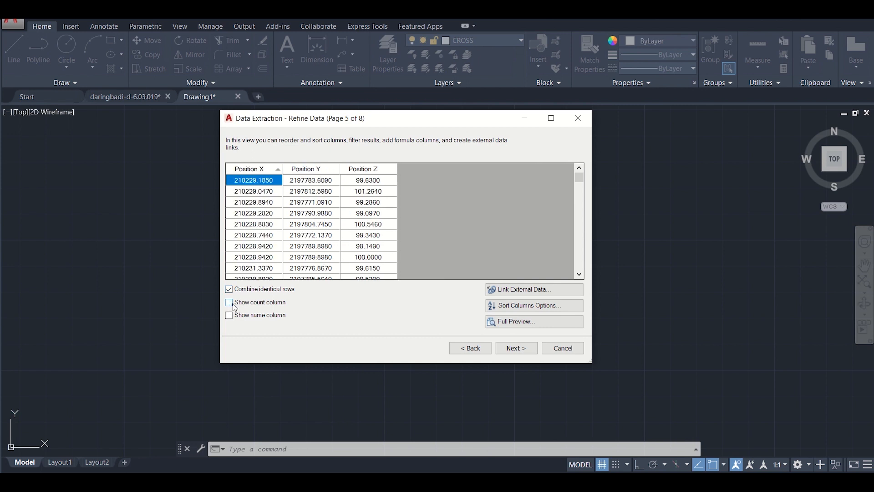
pyautogui.click(229, 303)
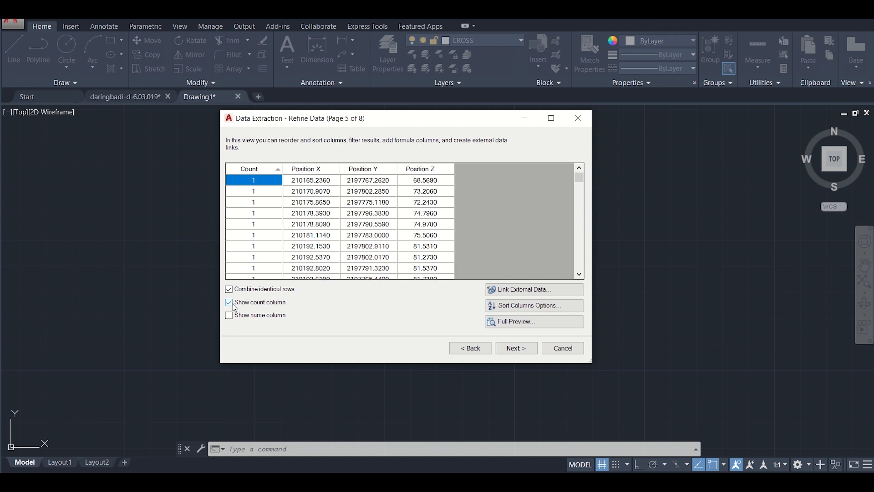
pyautogui.click(523, 349)
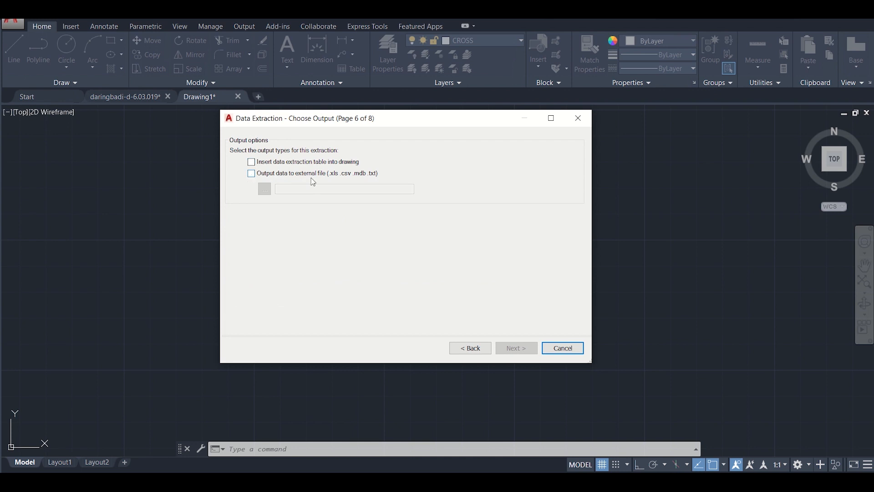
# Output the extraction to an external file, Drawing1.xls on the Desktop, and finish the extraction
pyautogui.click(251, 174)
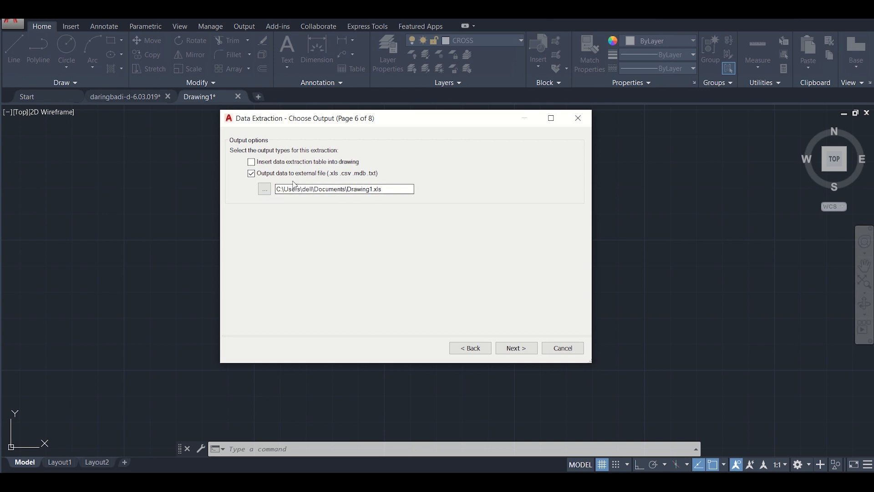
pyautogui.click(264, 190)
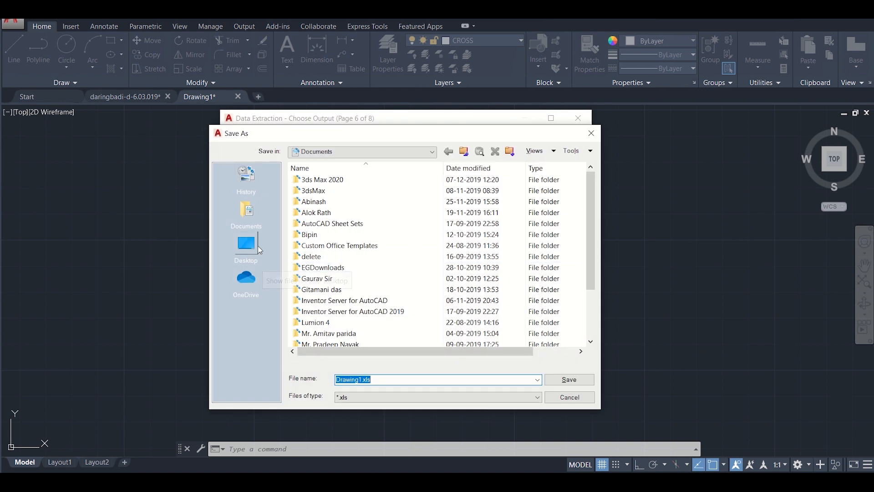
pyautogui.click(246, 243)
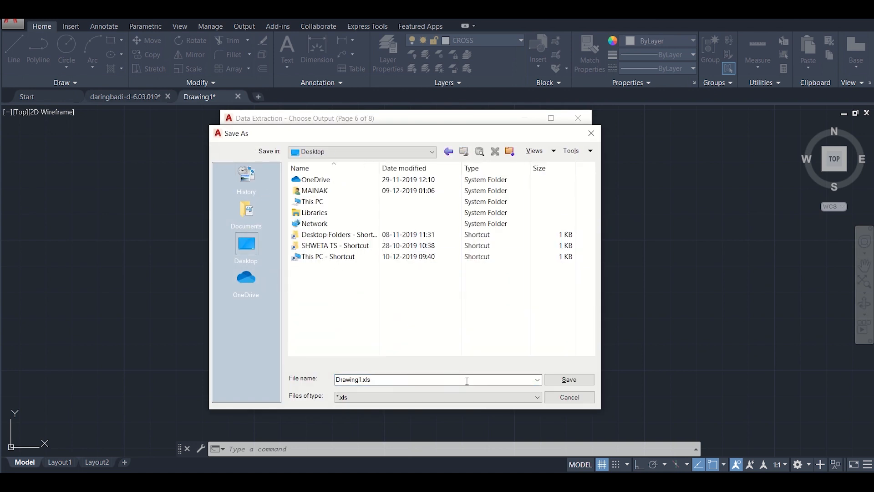
pyautogui.click(569, 380)
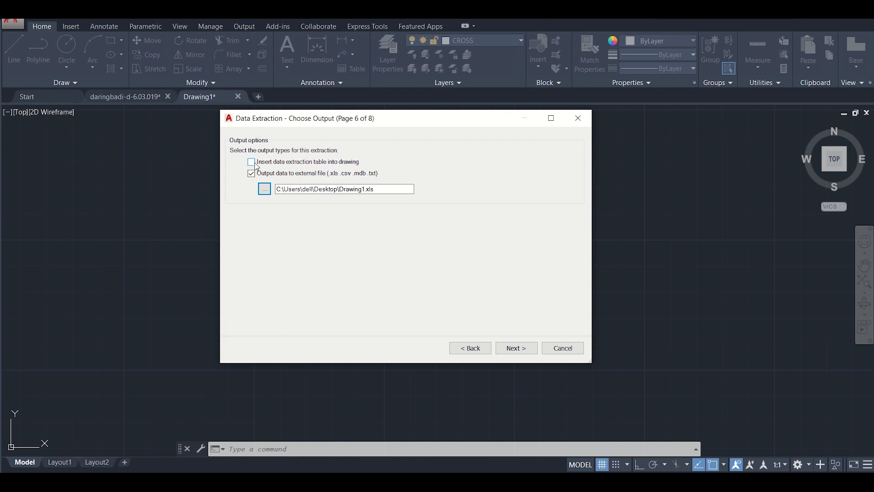
pyautogui.click(516, 348)
pyautogui.click(515, 349)
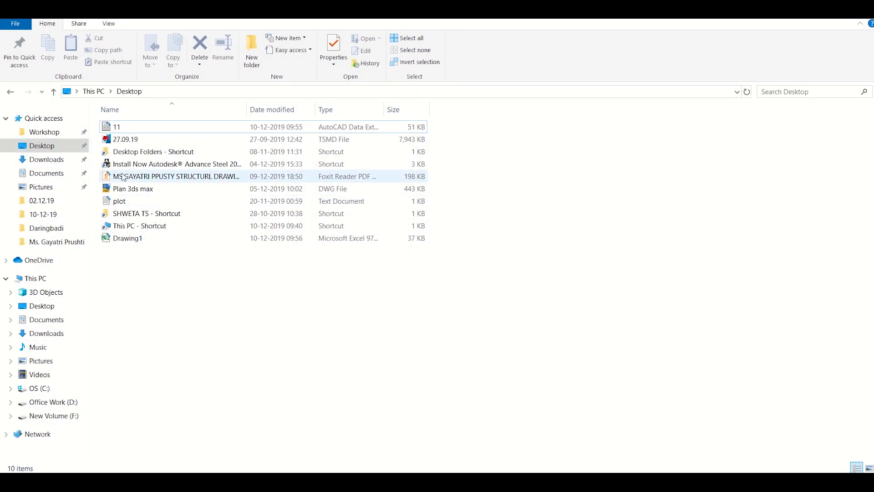
# Open the exported Drawing1 spreadsheet from the Desktop in Excel and widen the Position X, Y and Z columns to read the coordinates
pyautogui.doubleClick(160, 244)
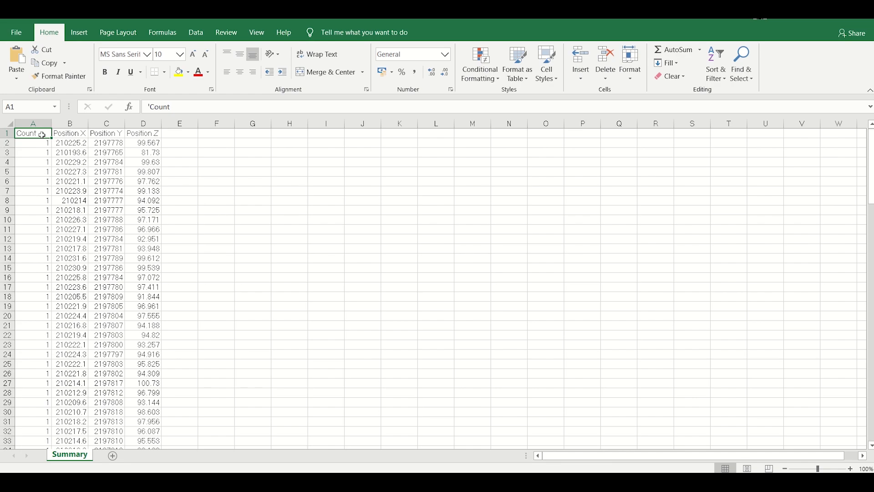
pyautogui.moveTo(89, 123); pyautogui.dragTo(217, 128)
pyautogui.scroll(-4, 73, 145)
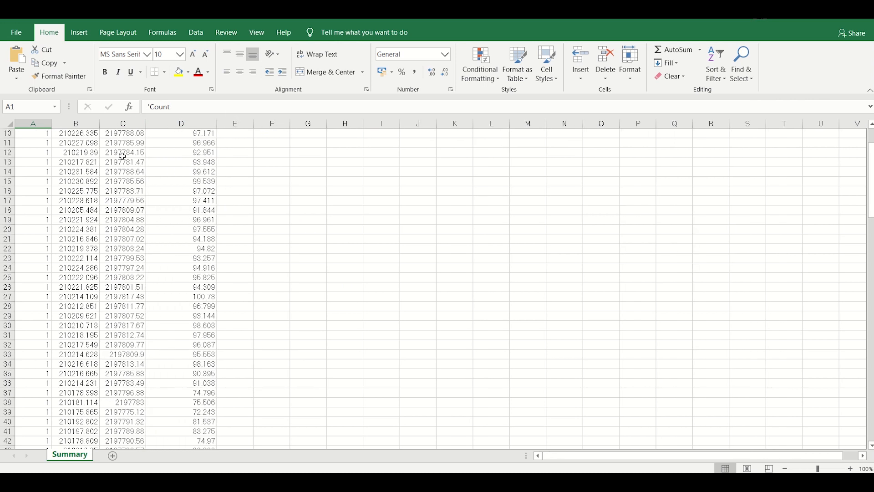
# Rename the Count column header in cell A1 to "Sr. No."
pyautogui.scroll(4, 68, 147)
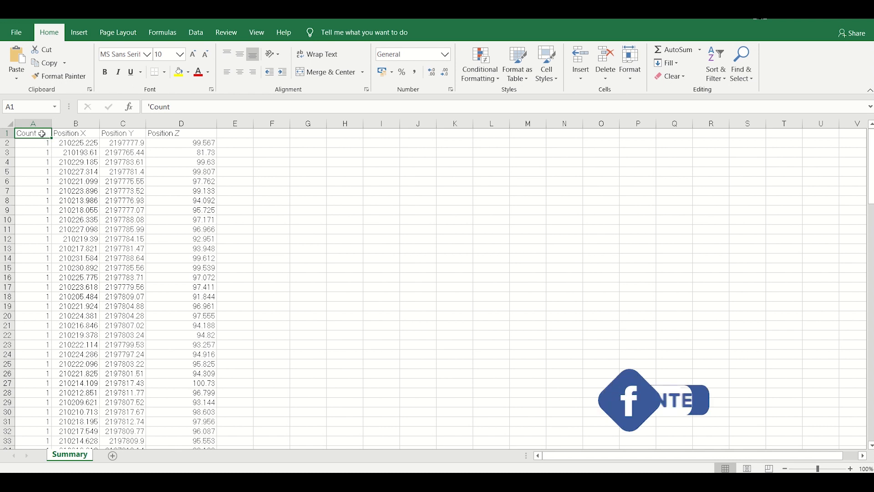
pyautogui.write('Sr.')
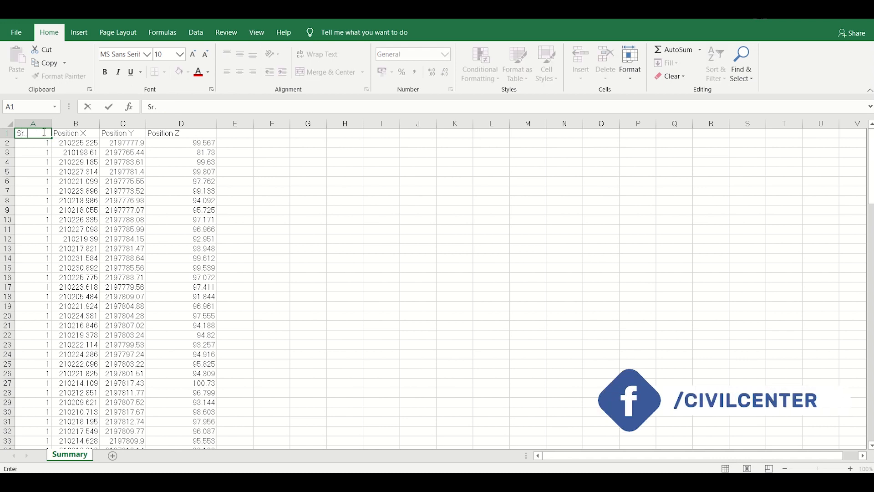
pyautogui.write(' No.')
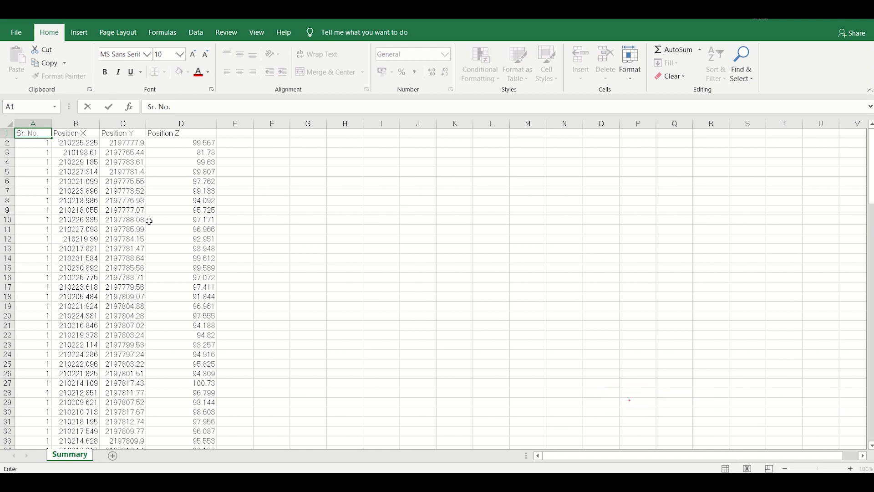
pyautogui.click(150, 221)
# Enter 2 in A3 and fill the series from A2:A3 down to the last coordinate row, checking the numbering through the end
pyautogui.click(43, 143)
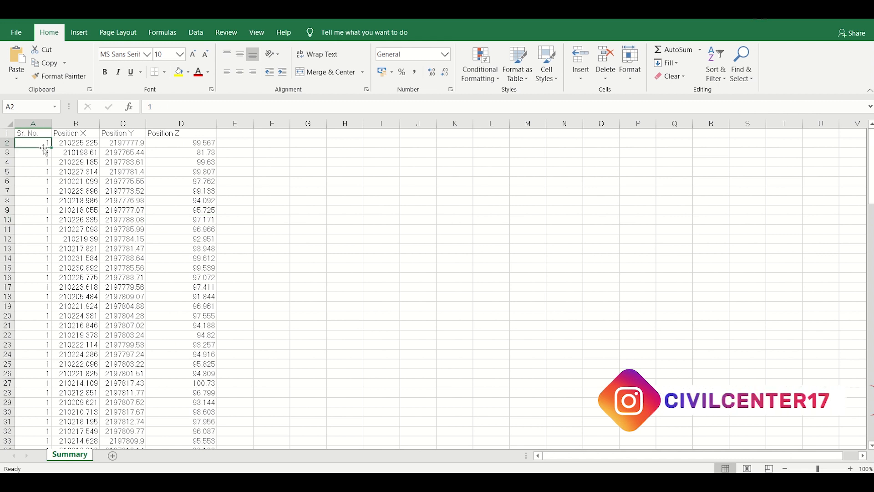
pyautogui.click(44, 151)
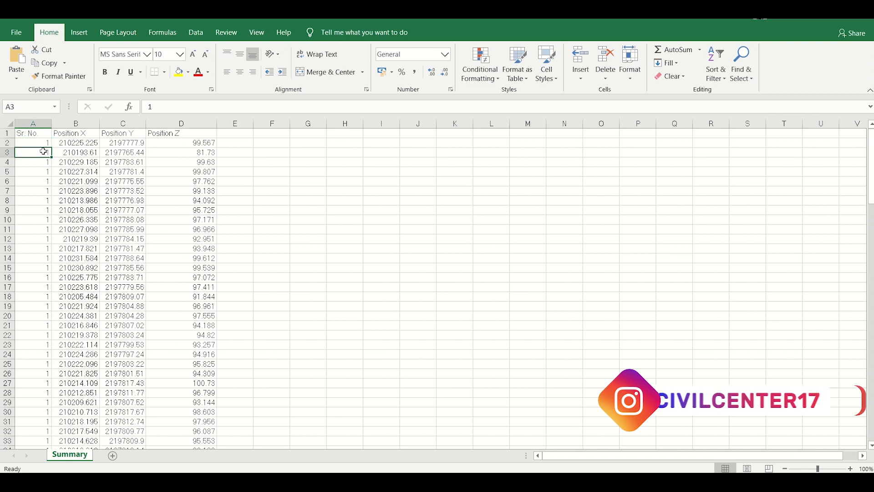
pyautogui.write('2')
pyautogui.click(105, 171)
pyautogui.click(46, 146)
pyautogui.moveTo(45, 145); pyautogui.dragTo(46, 155)
pyautogui.doubleClick(52, 157)
pyautogui.click(143, 175)
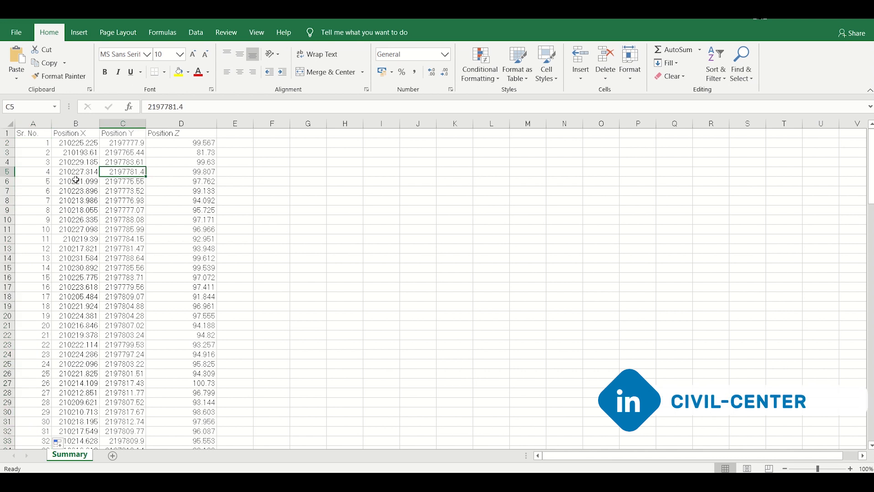
pyautogui.scroll(-20, 75, 180)
pyautogui.scroll(-19, 76, 180)
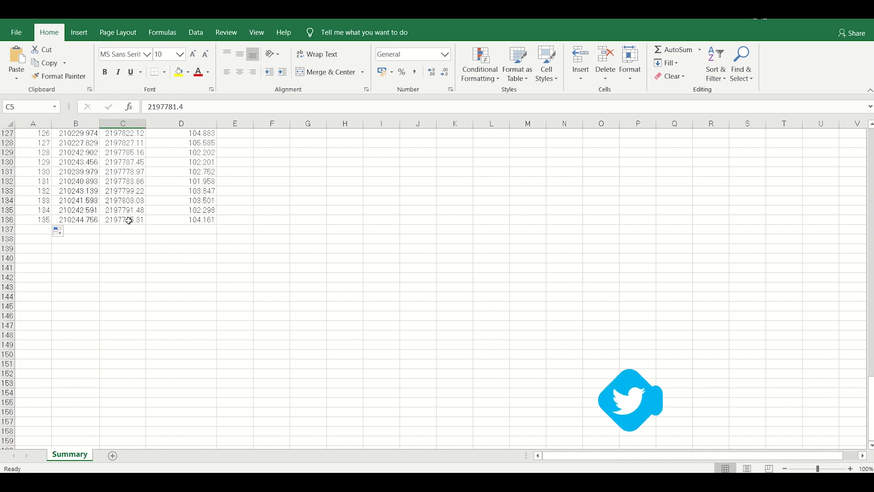
pyautogui.scroll(9, 135, 220)
pyautogui.scroll(20, 134, 221)
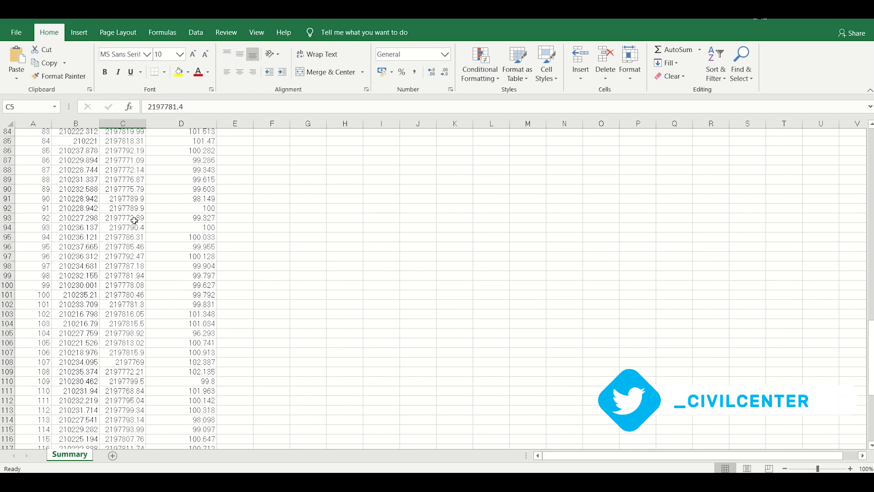